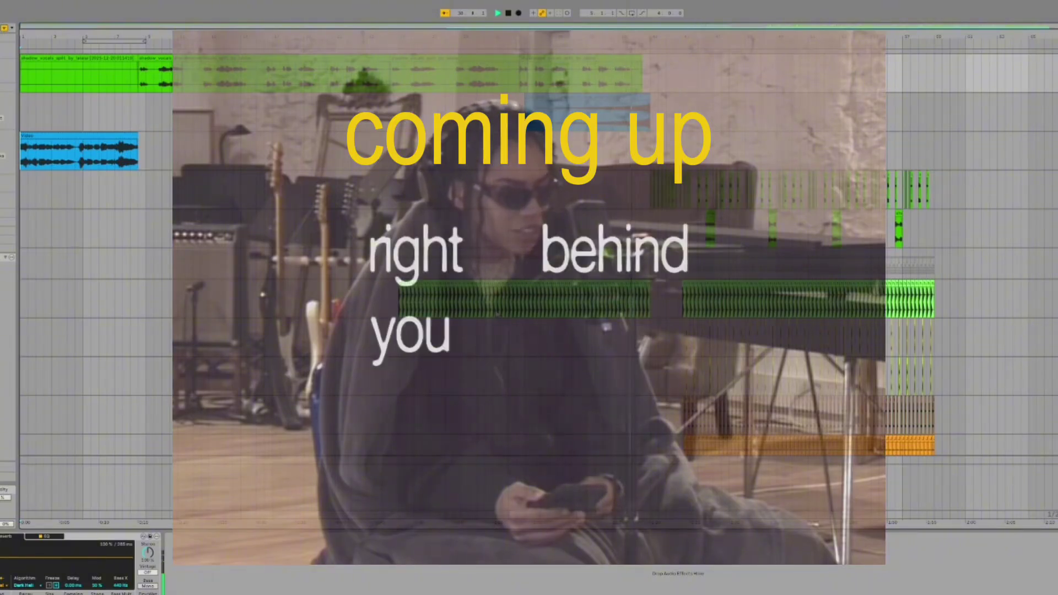
pyautogui.scroll(-1, 805, 396)
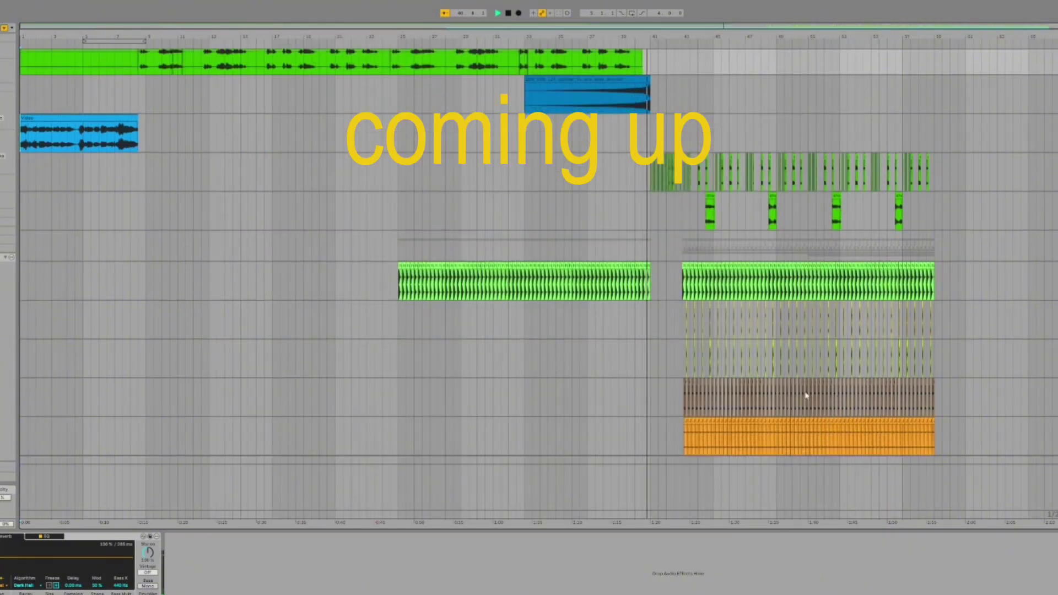
pyautogui.scroll(-10, 709, 359)
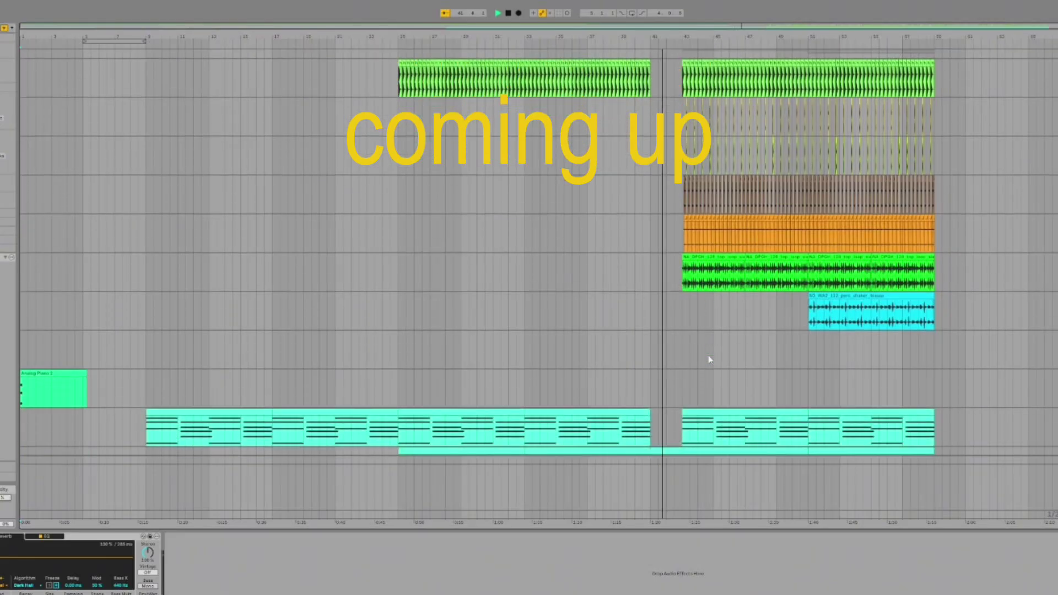
pyautogui.scroll(-5, 709, 360)
pyautogui.scroll(4, 709, 359)
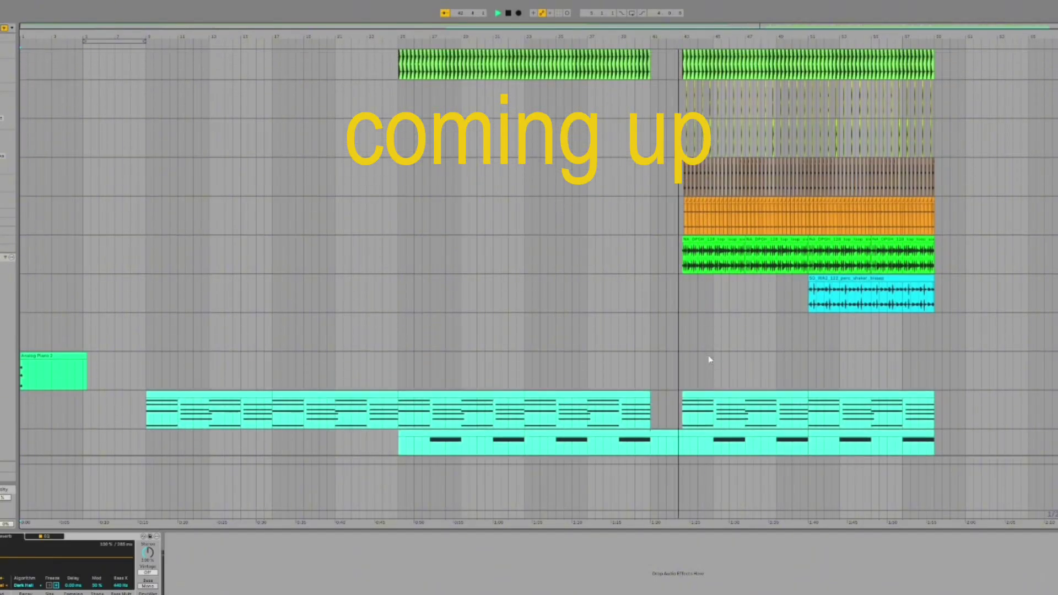
pyautogui.scroll(8, 709, 360)
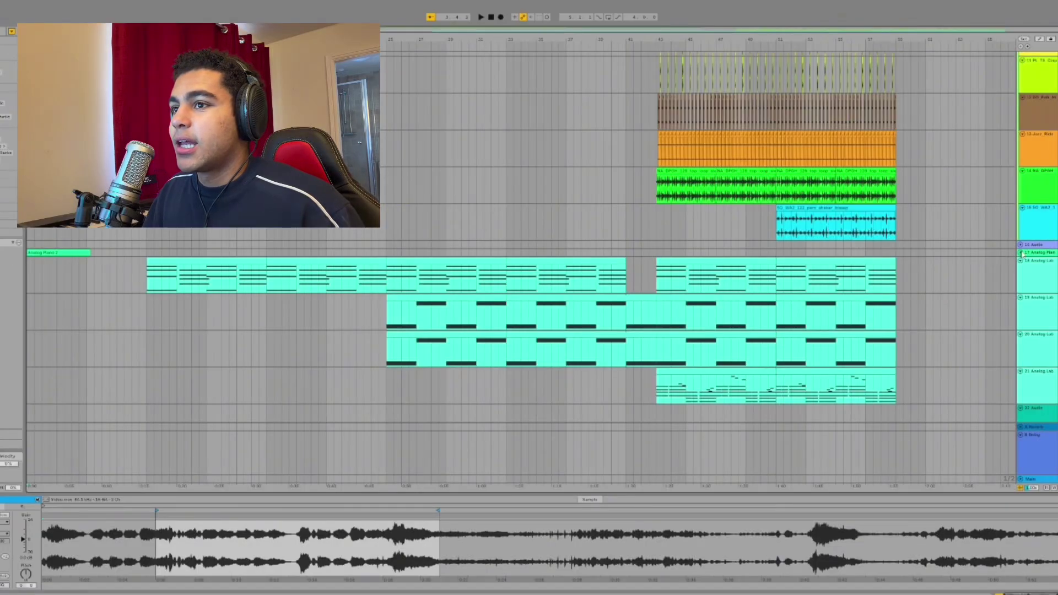
# - Unfold the Analog Piano track and inspect its opening clip's notes and the track's devices
pyautogui.click(1020, 253)
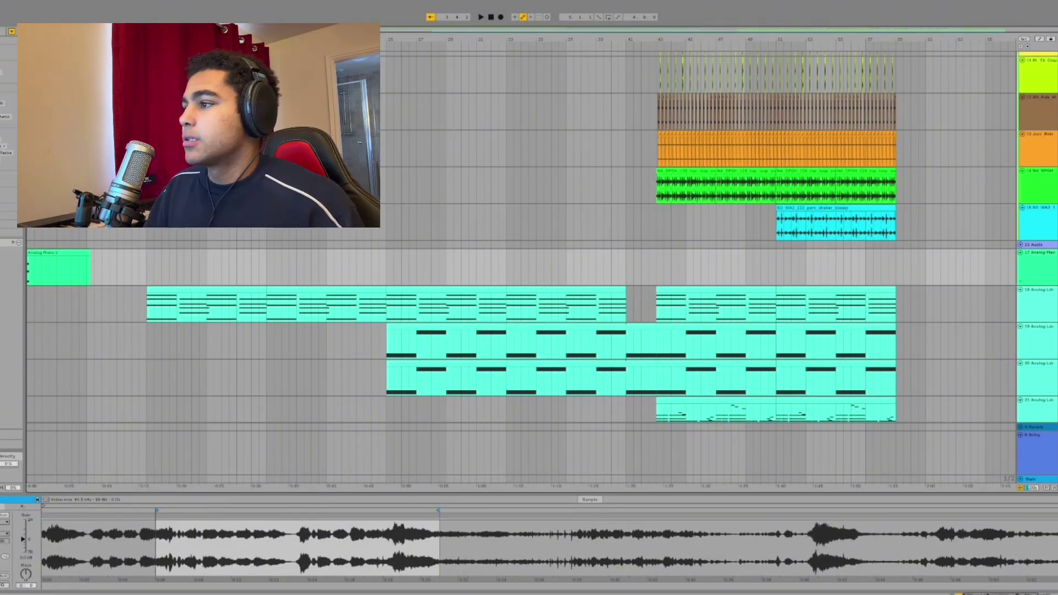
pyautogui.click(29, 284)
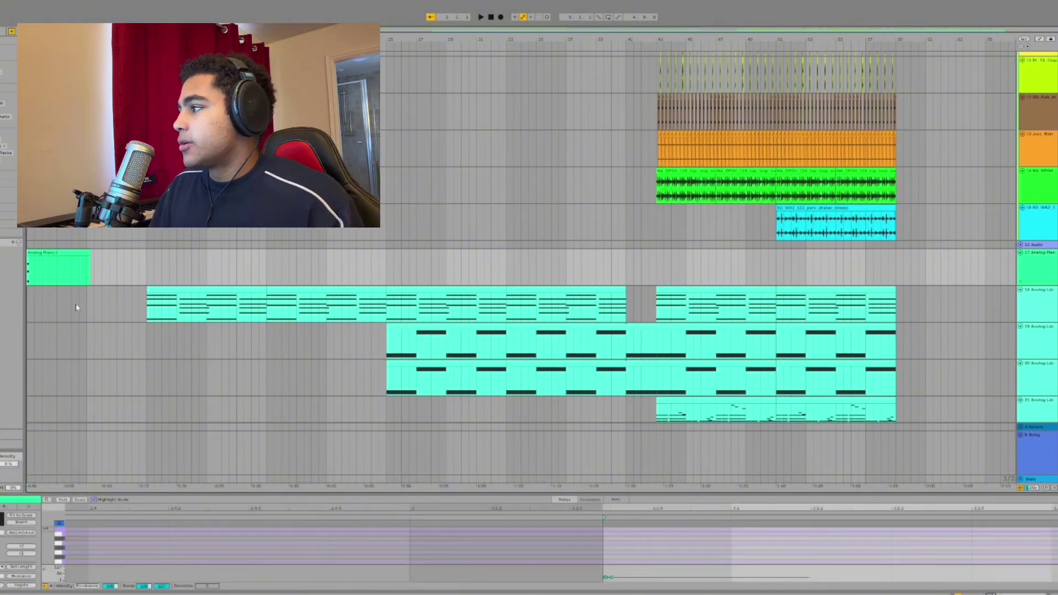
pyautogui.hotkey('shift', 'Tab')
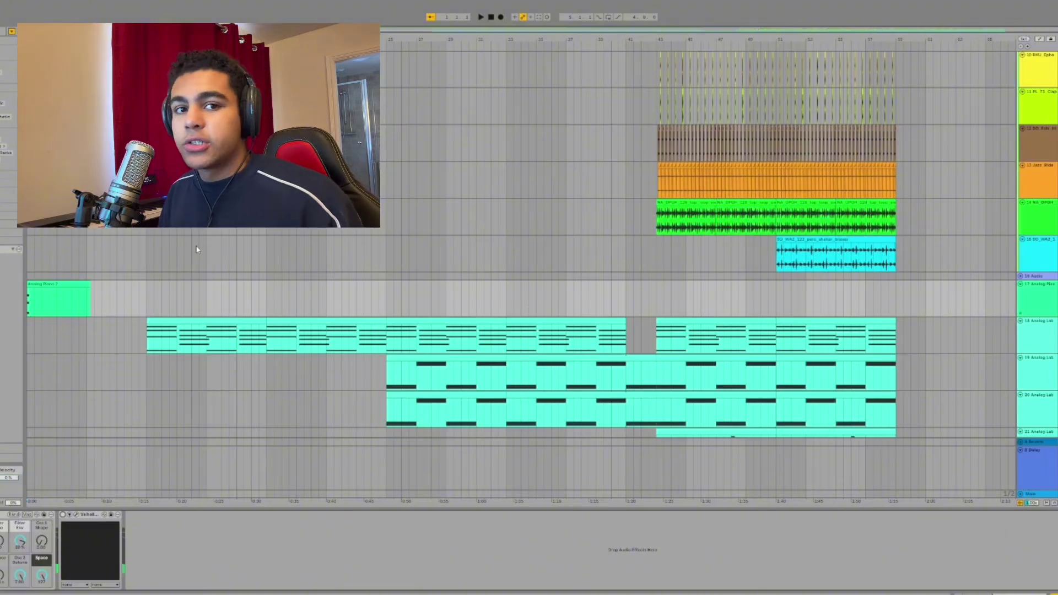
# - Open ValhallaSupermassive on the Analog Piano track, switch the effect on, audition the opening clip and close the plug-in window
pyautogui.click(77, 515)
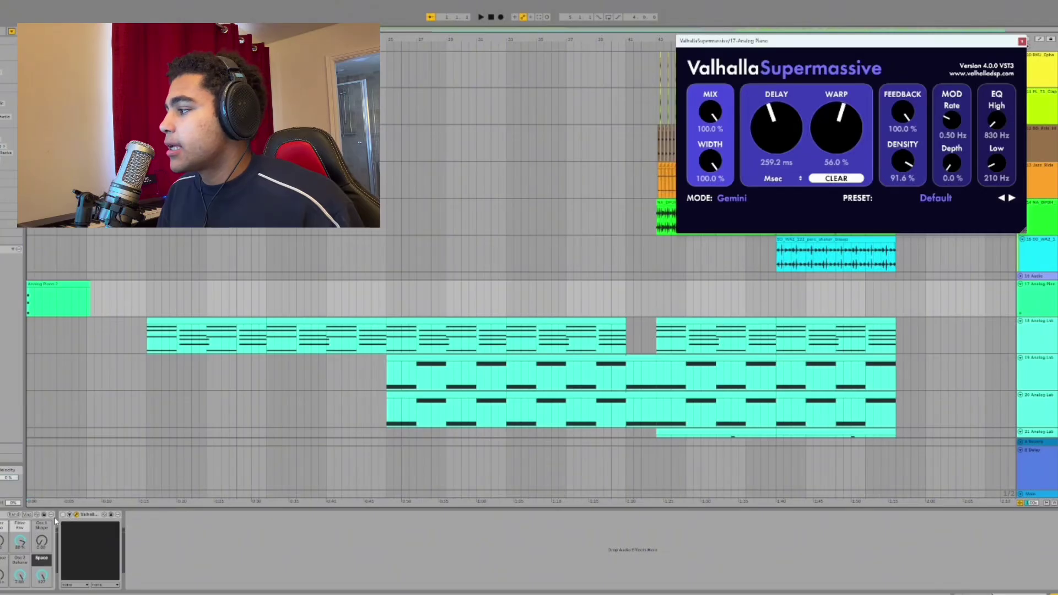
pyautogui.click(61, 515)
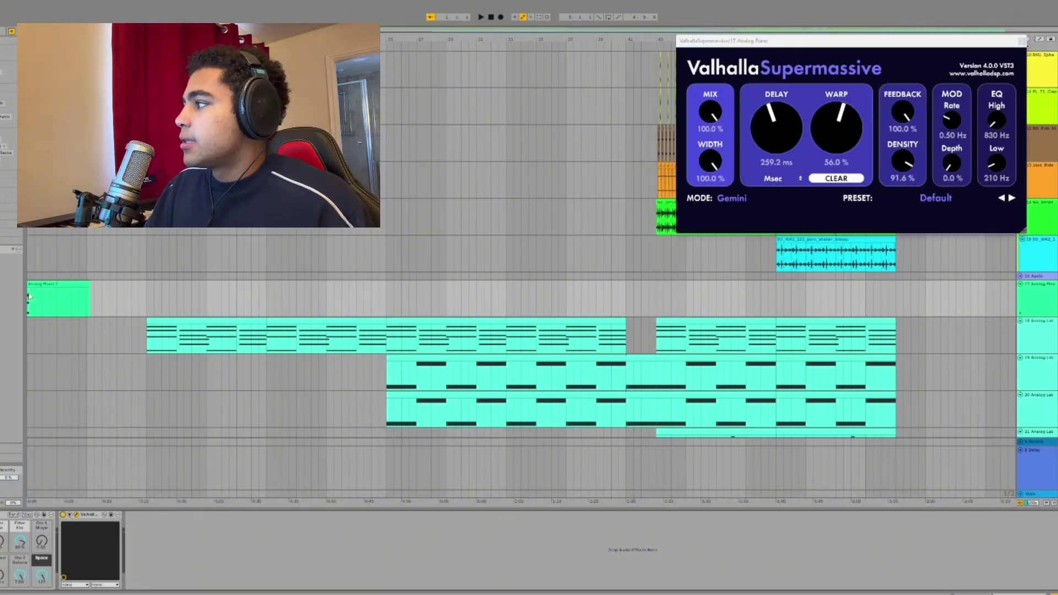
pyautogui.press('space')
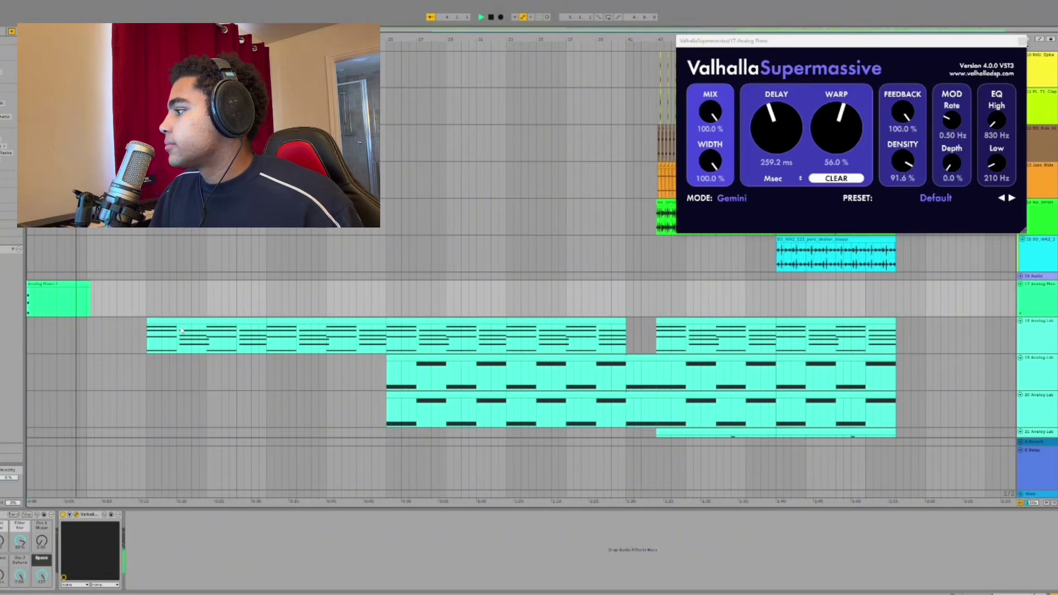
pyautogui.press('space')
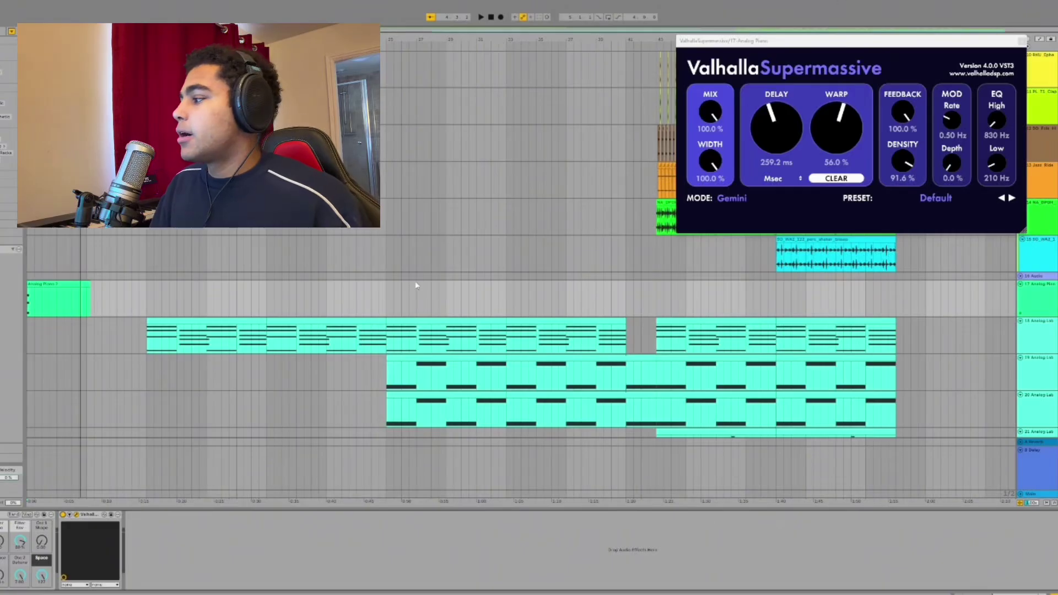
pyautogui.click(1022, 41)
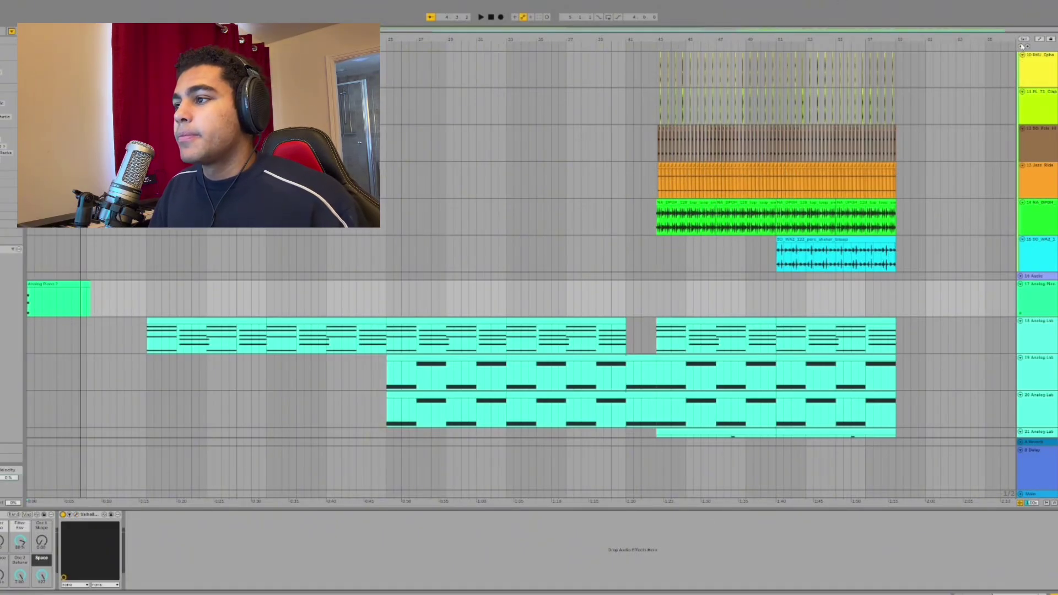
# - Play the main vocal track from just before its first sung phrase near bar 8
pyautogui.scroll(5, 890, 387)
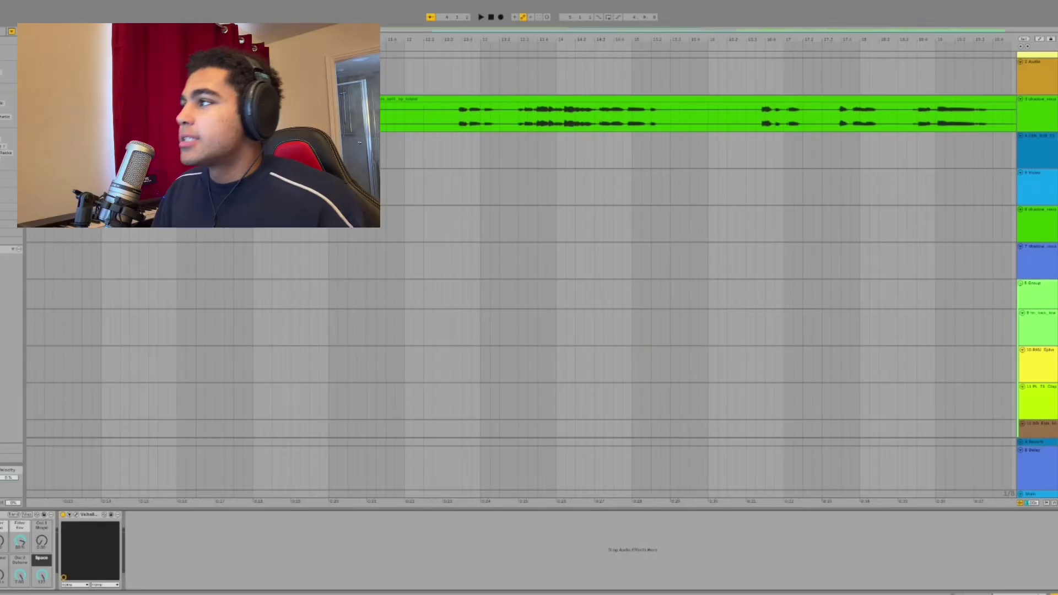
pyautogui.scroll(2, 446, 220)
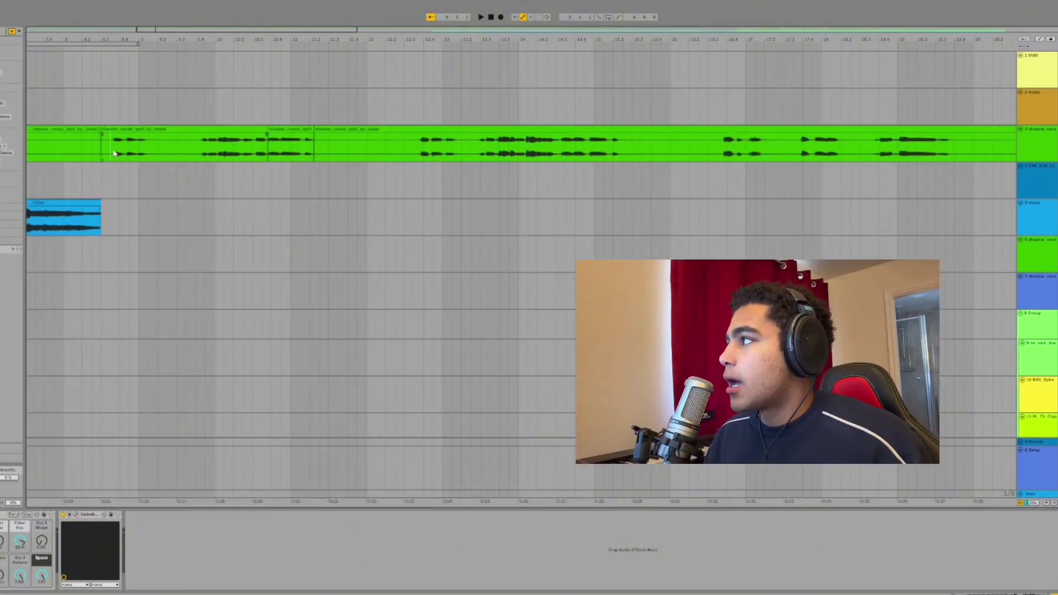
pyautogui.click(115, 152)
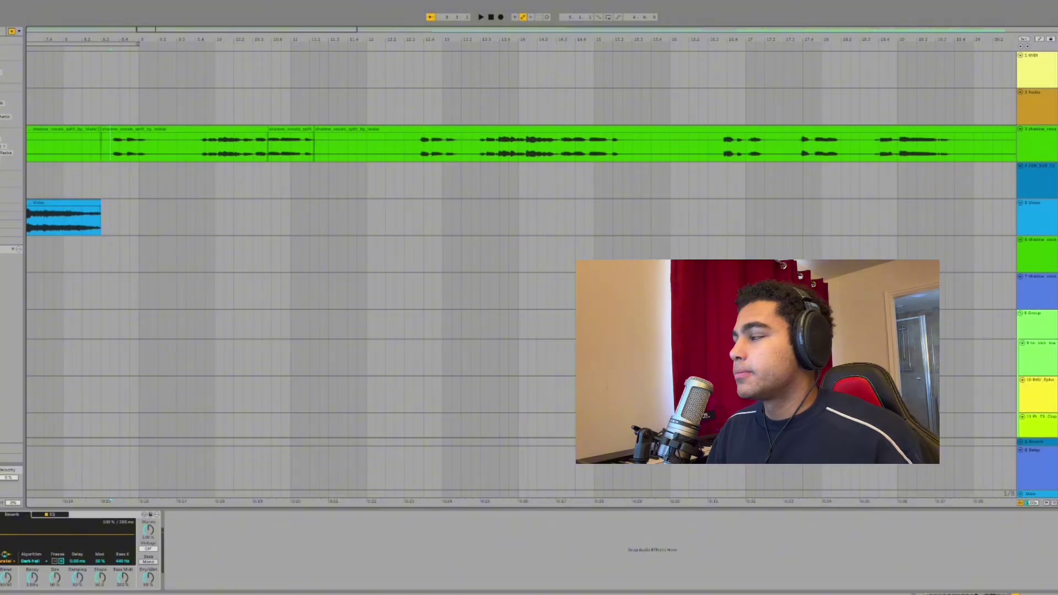
pyautogui.press('+')
pyautogui.press('space')
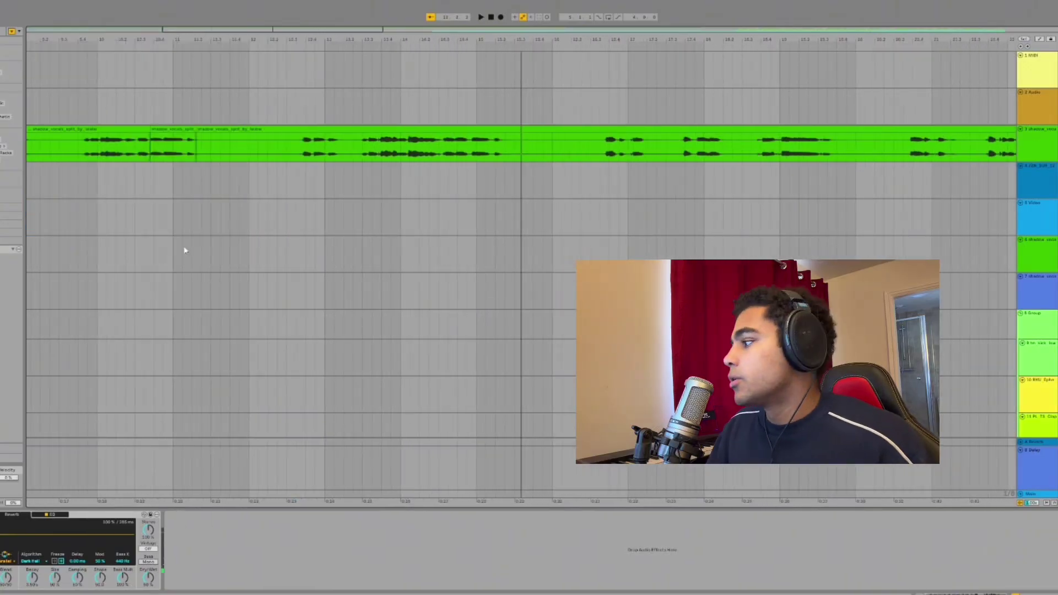
# - Return to the start of the vocal phrases near bar 8, and fold the main vocal track
pyautogui.hscroll(-5, 179, 199)
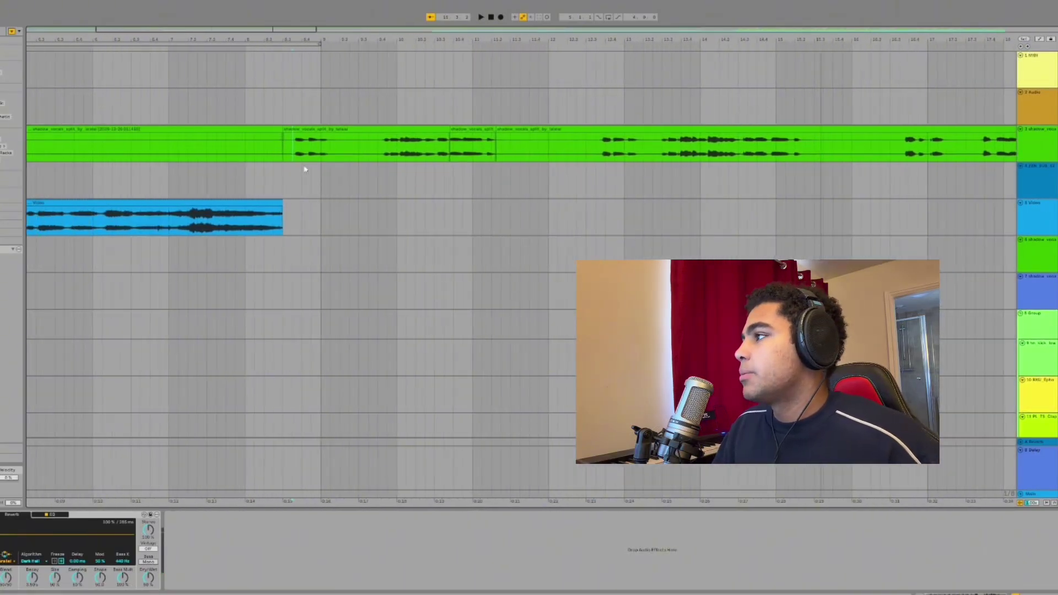
pyautogui.click(286, 156)
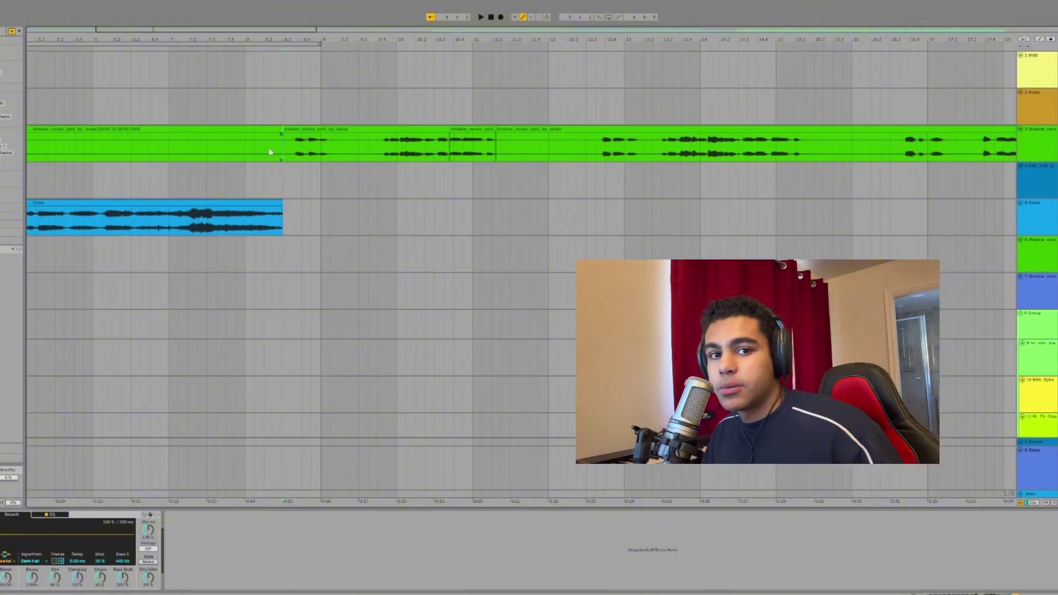
pyautogui.moveTo(93, 178); pyautogui.dragTo(477, 232)
pyautogui.scroll(-3, 440, 241)
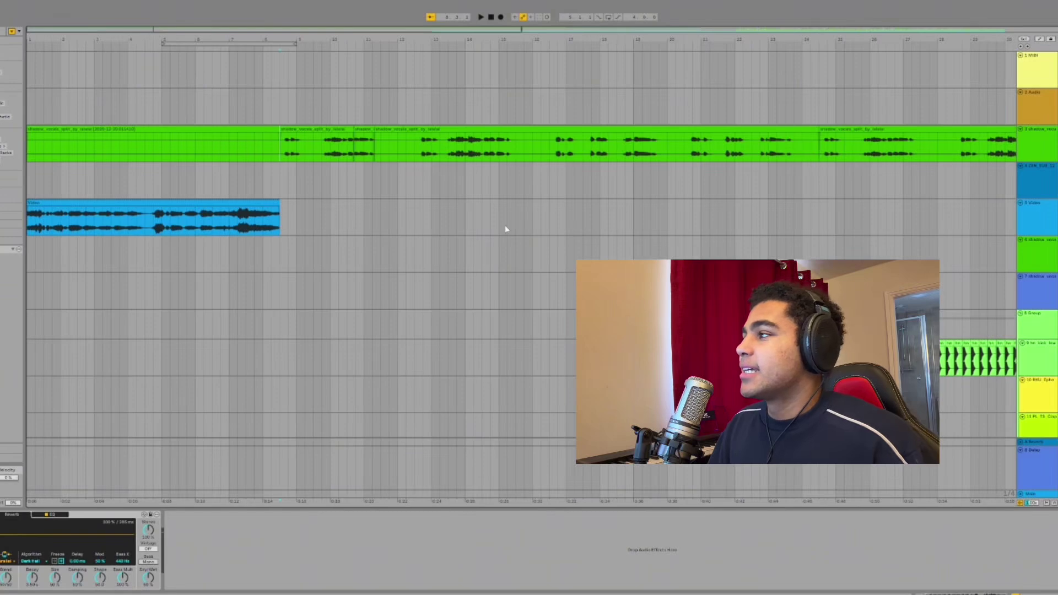
pyautogui.hscroll(5, 541, 236)
pyautogui.click(1021, 129)
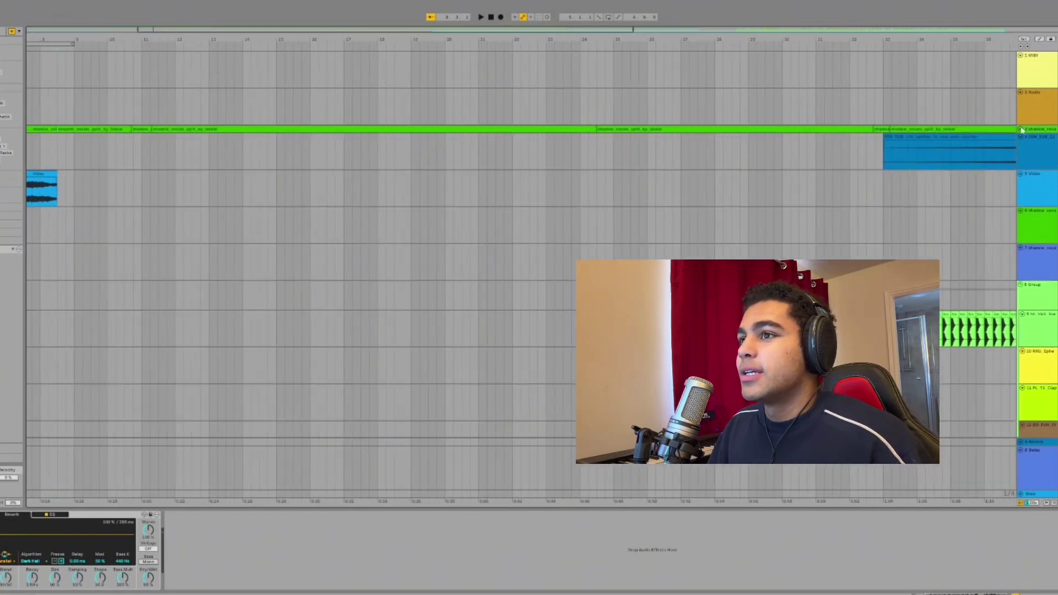
# - Play the drop's drum section from the first kick at bar 43
pyautogui.hscroll(5, 561, 210)
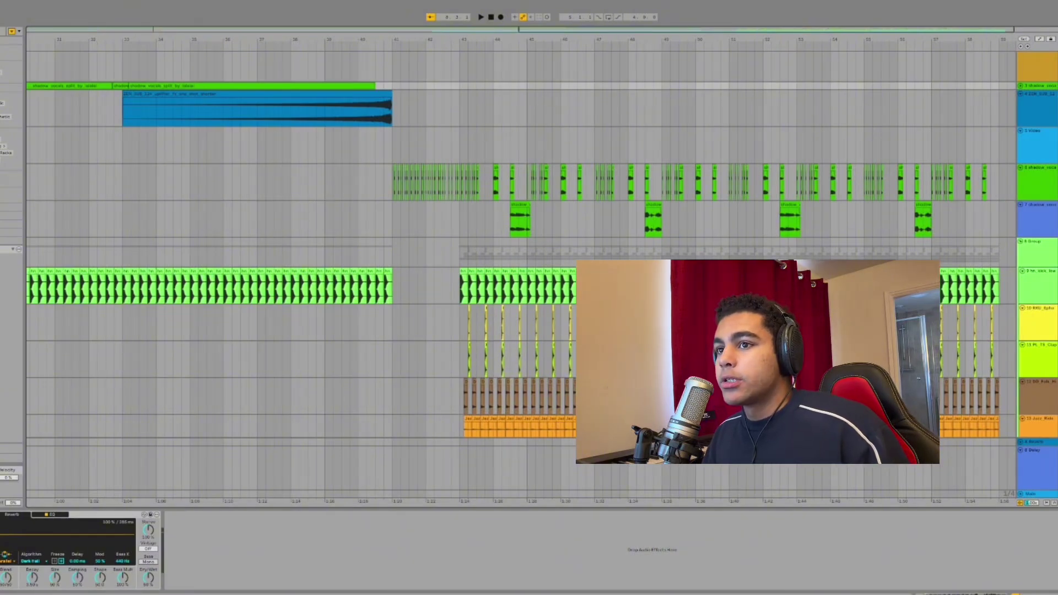
pyautogui.click(804, 248)
pyautogui.scroll(-4, 646, 107)
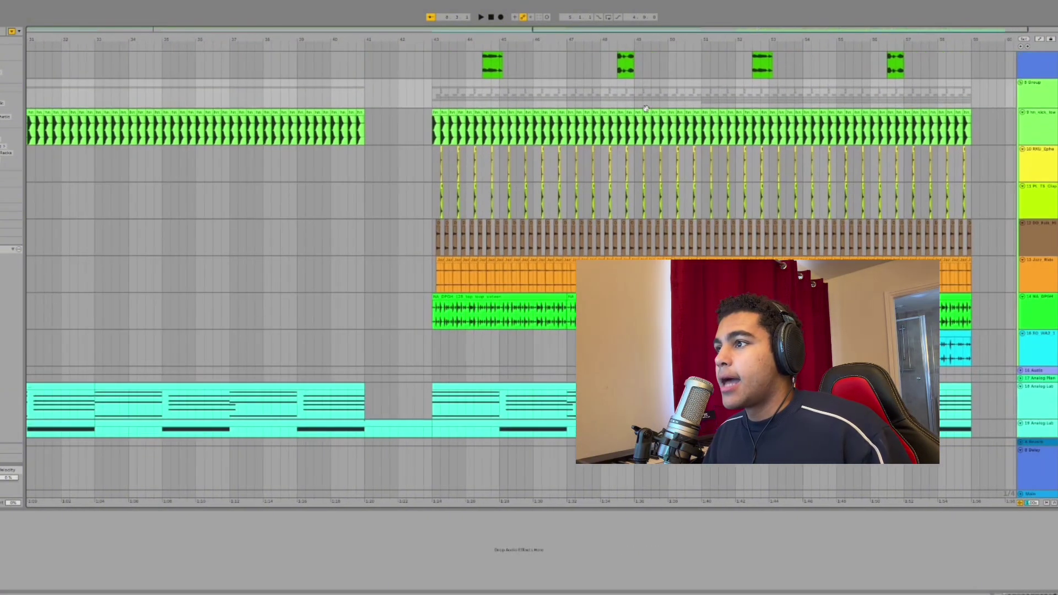
pyautogui.click(433, 123)
pyautogui.press('space')
pyautogui.hscroll(-3, 434, 124)
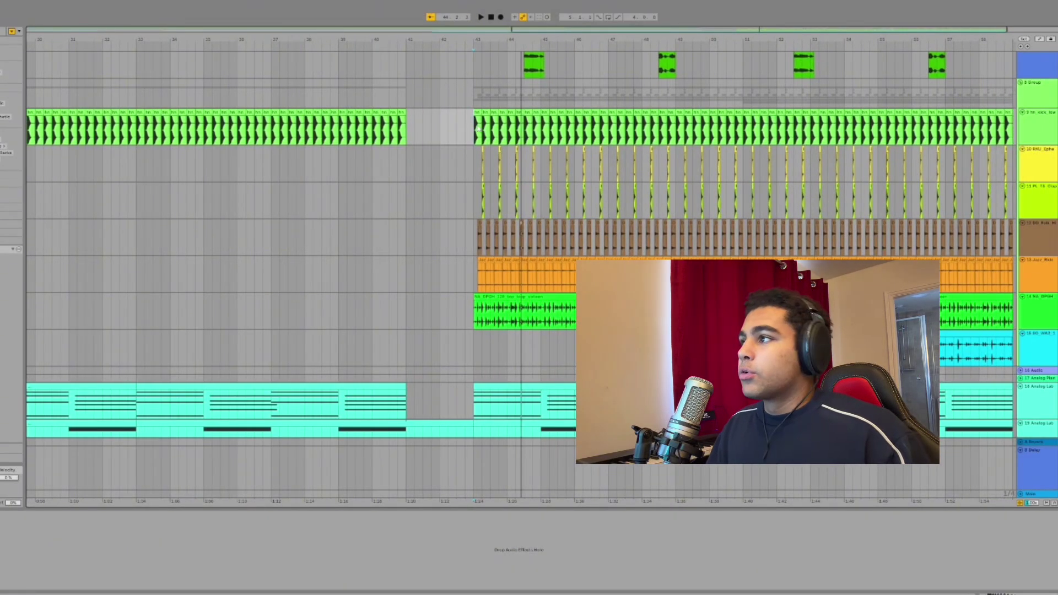
# - Examine the kick pattern by selecting consecutive kick clips from bar 43 onward
pyautogui.moveTo(482, 128); pyautogui.dragTo(509, 132)
pyautogui.scroll(3, 509, 133)
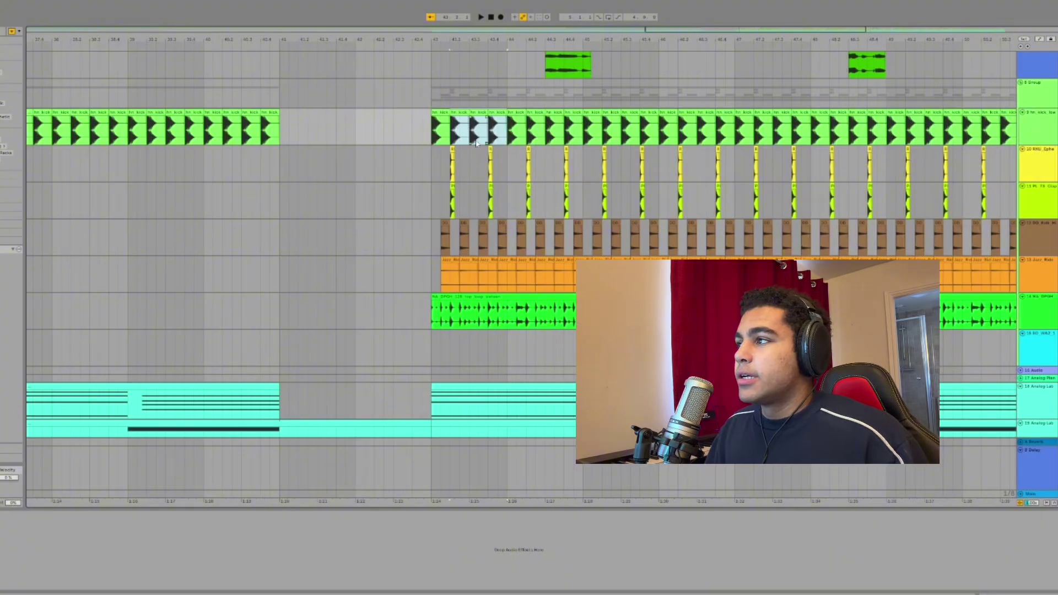
pyautogui.click(447, 139)
pyautogui.moveTo(432, 134); pyautogui.dragTo(659, 134)
pyautogui.click(528, 138)
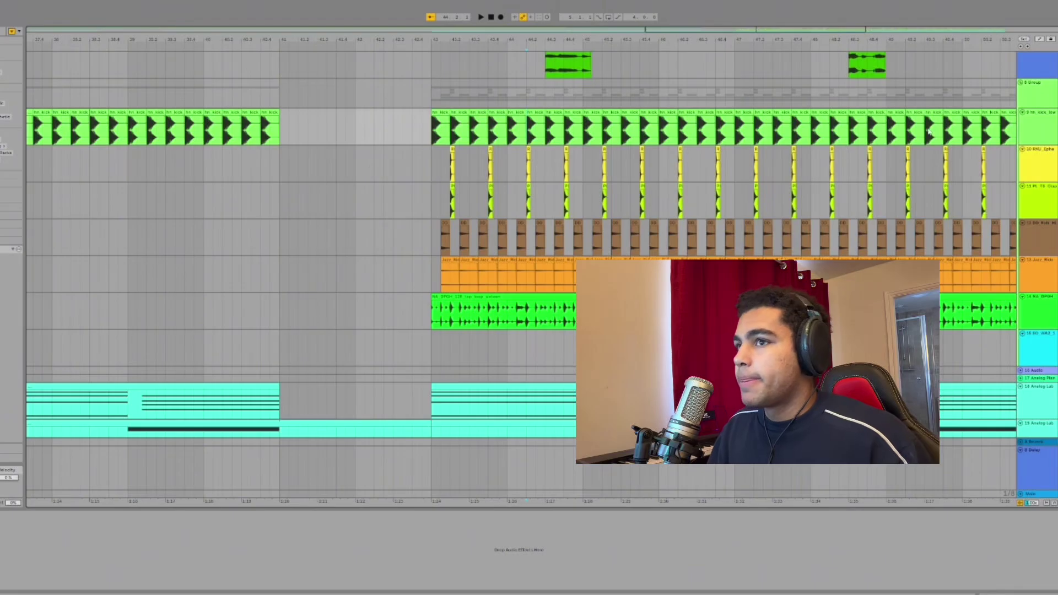
# - Locate the start of the two clap layers at bar 43 and play the drum group from there
pyautogui.click(429, 164)
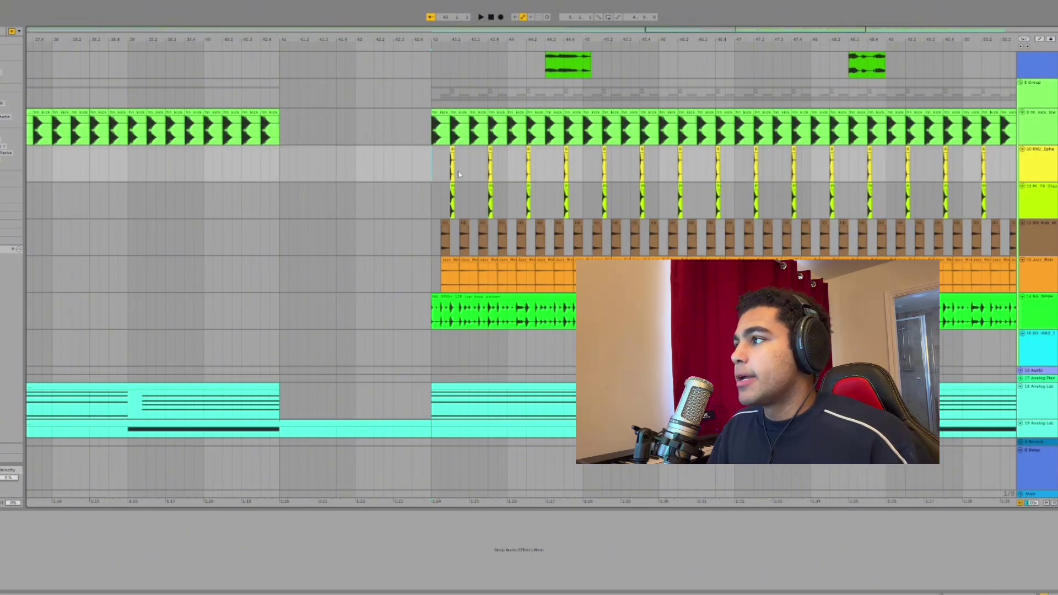
pyautogui.click(435, 205)
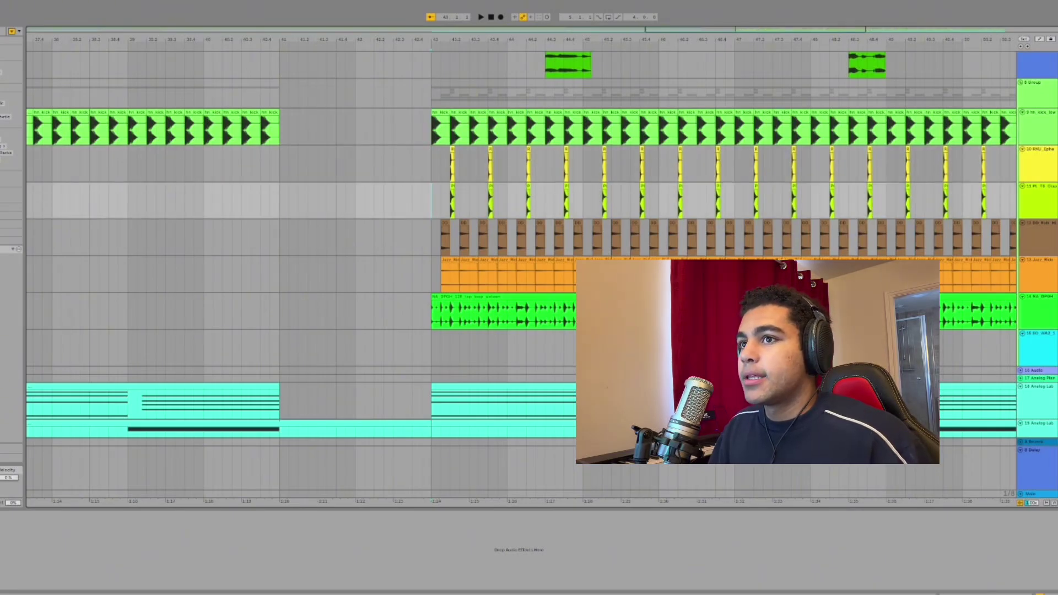
pyautogui.click(1038, 83)
pyautogui.press('space')
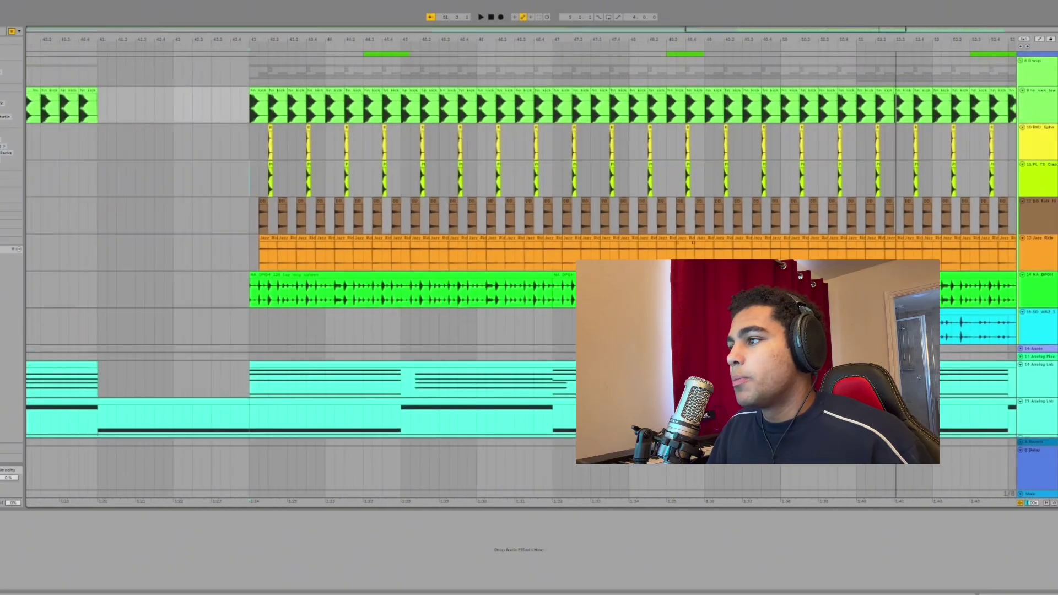
# - Audition the green top loop and its neighbouring drum layers from bar 43
pyautogui.click(386, 299)
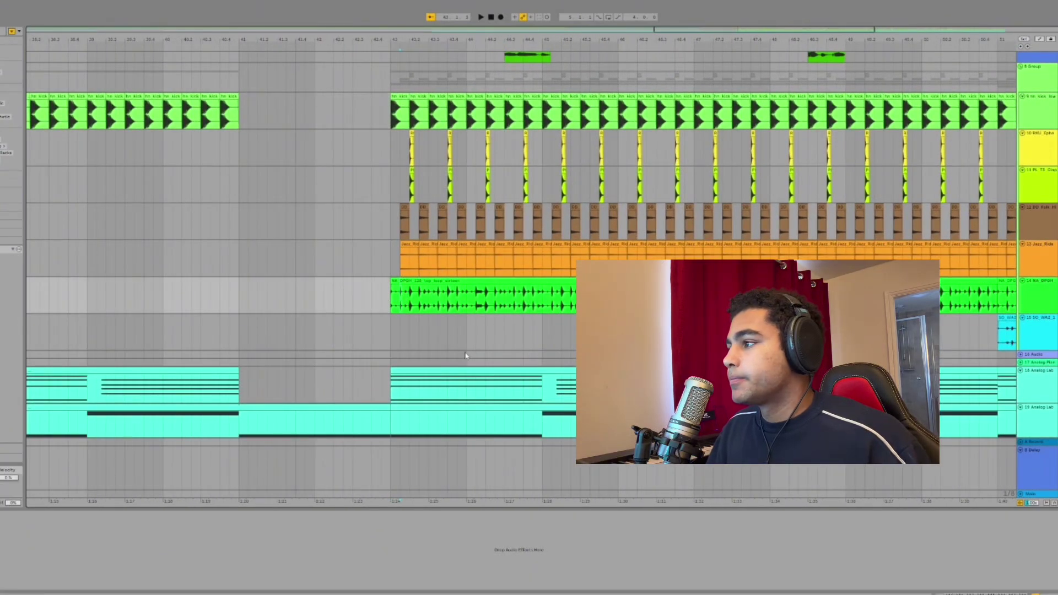
pyautogui.press('space')
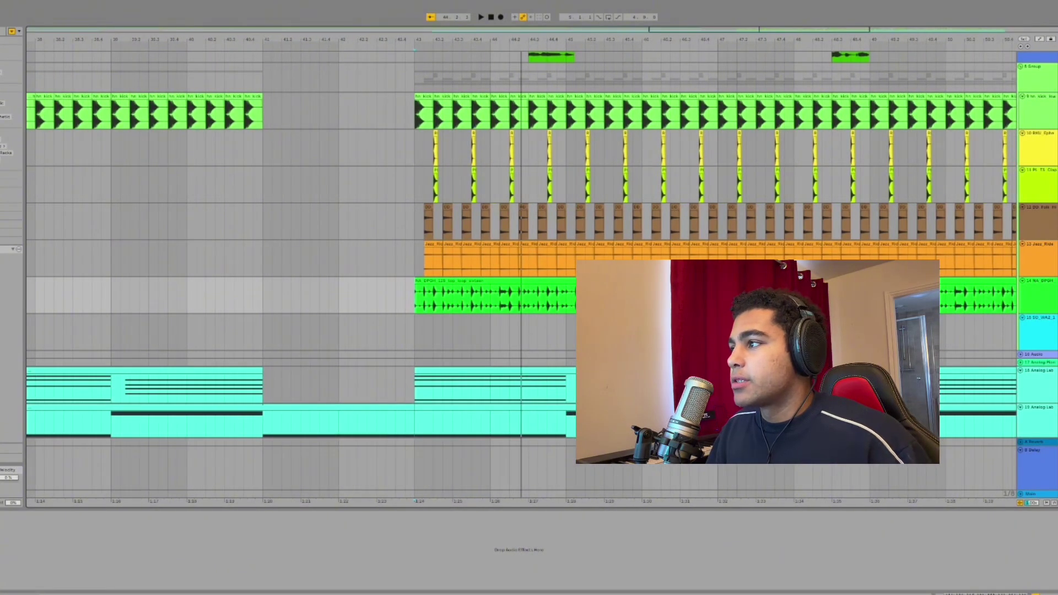
pyautogui.click(1040, 244)
pyautogui.press('space')
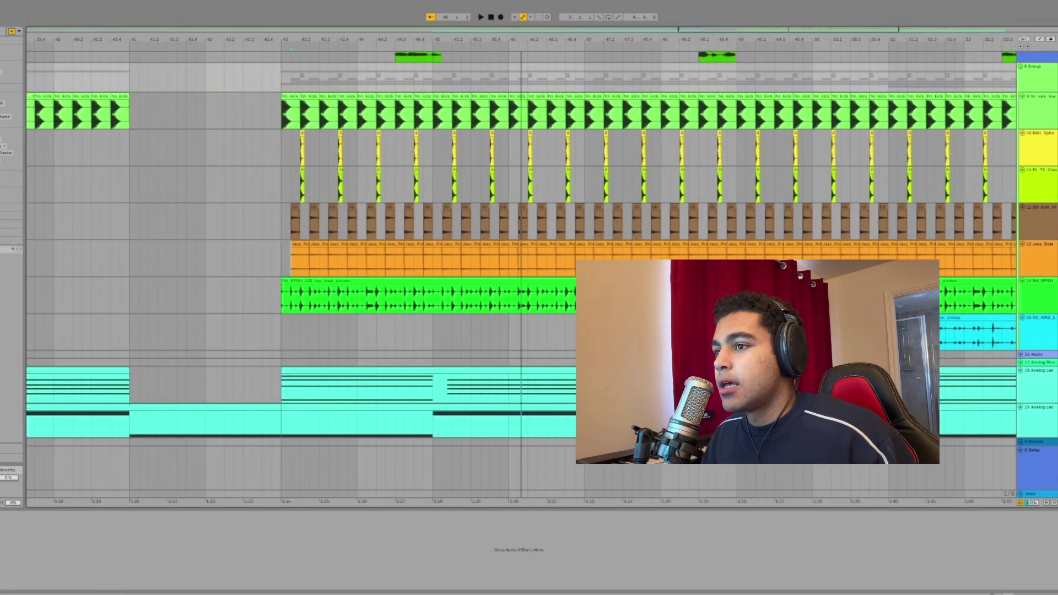
# - Play the drums from bar 50 into the entry of the percussion shaker loop, and fold the drum group
pyautogui.hscroll(5, 522, 265)
pyautogui.scroll(-5, 645, 358)
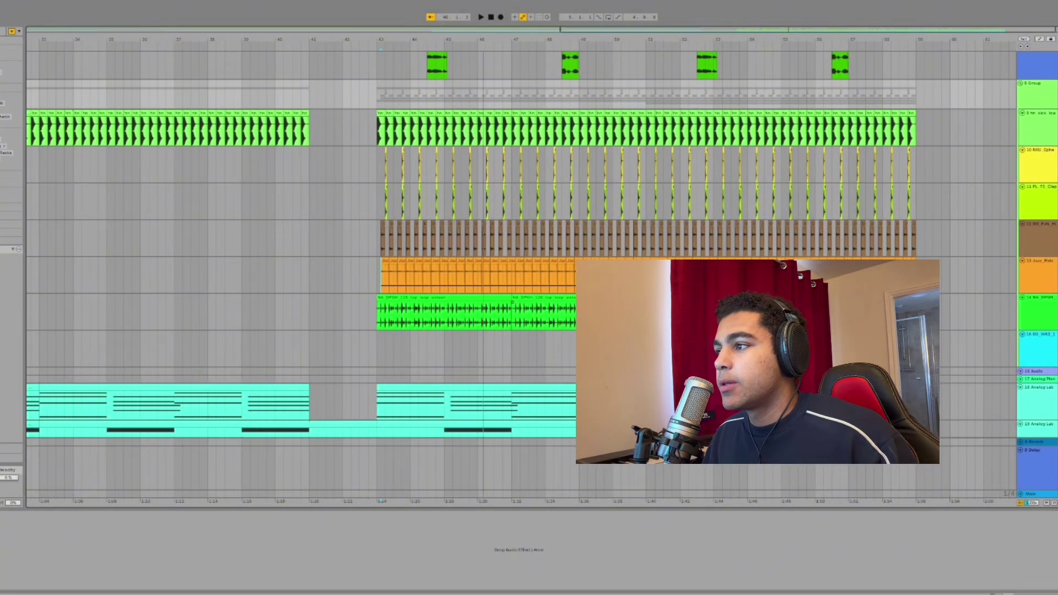
pyautogui.press('space')
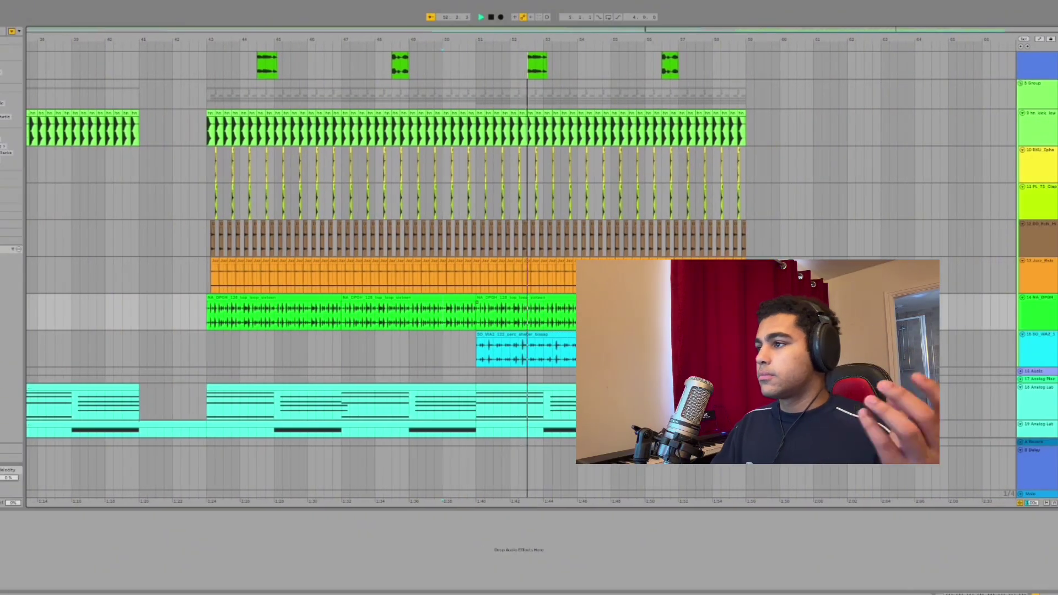
pyautogui.press('space')
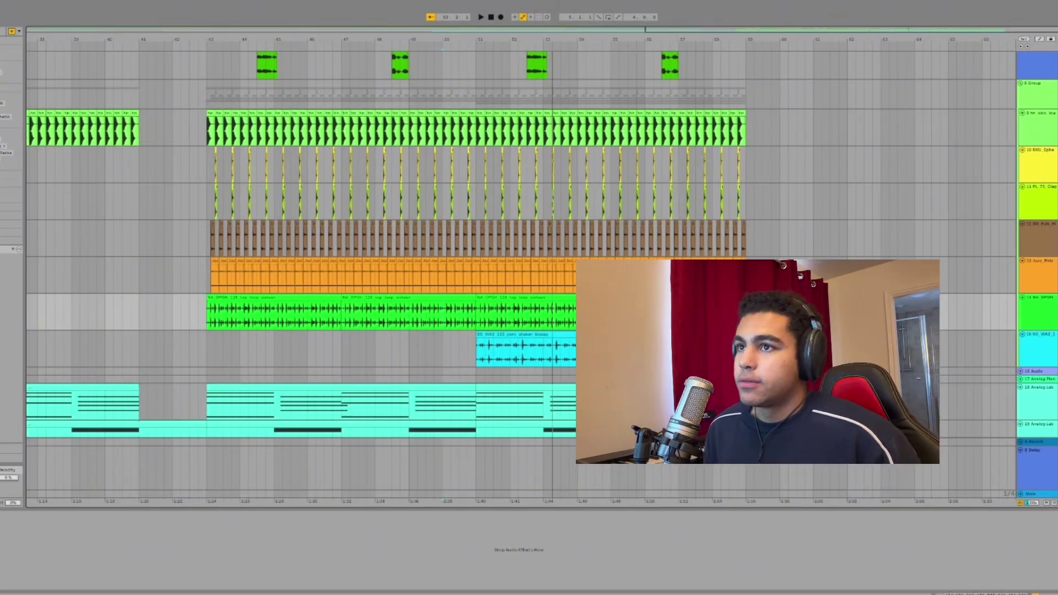
pyautogui.moveTo(800, 118); pyautogui.dragTo(816, 161)
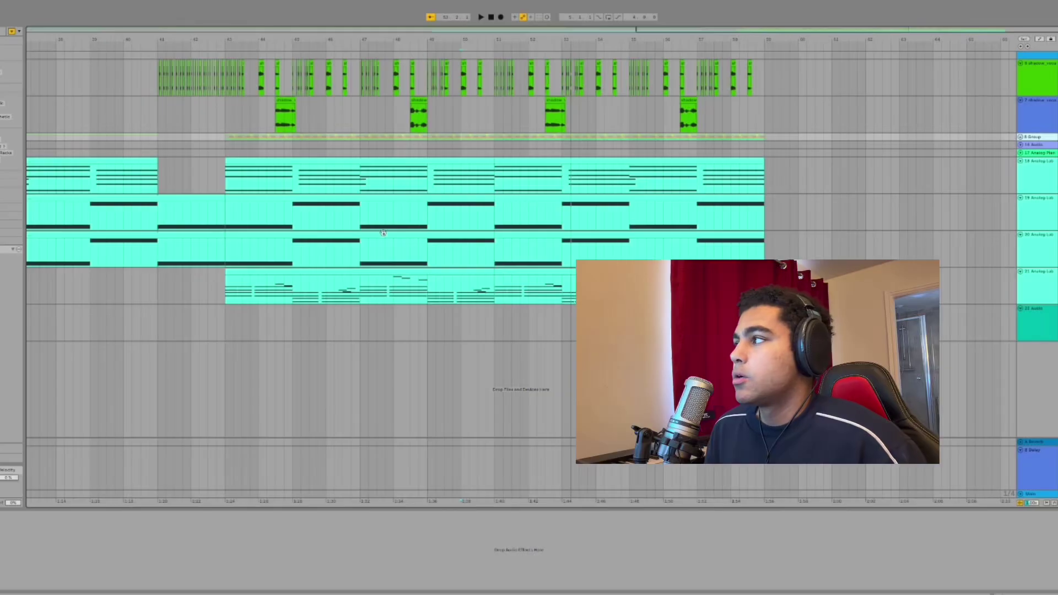
# - Locate the start of the 18 Analog Lab chord part at bar 43 and play it briefly
pyautogui.moveTo(379, 231); pyautogui.dragTo(692, 190)
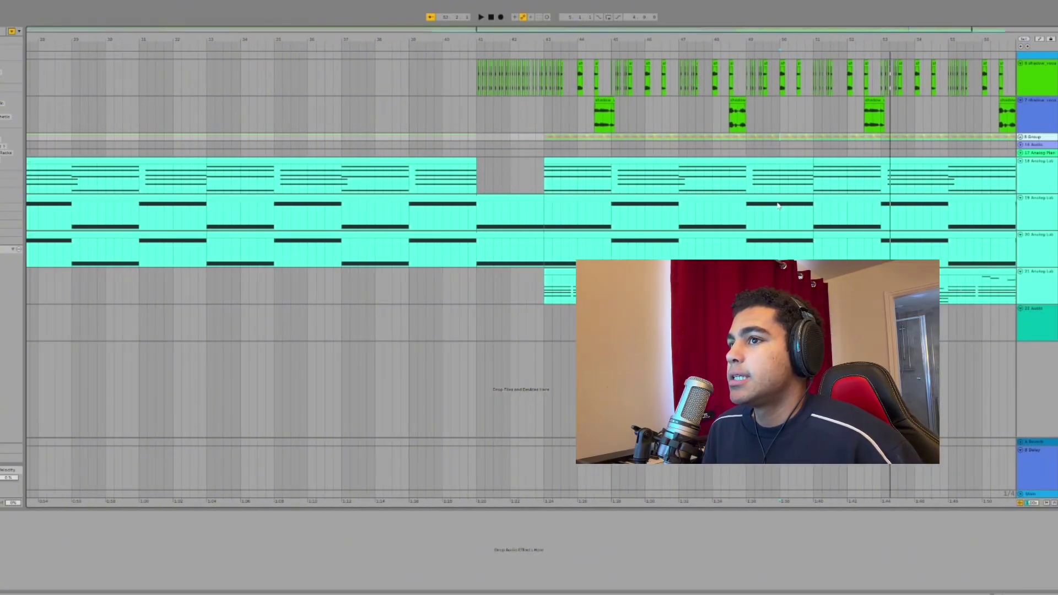
pyautogui.moveTo(869, 188); pyautogui.dragTo(796, 214)
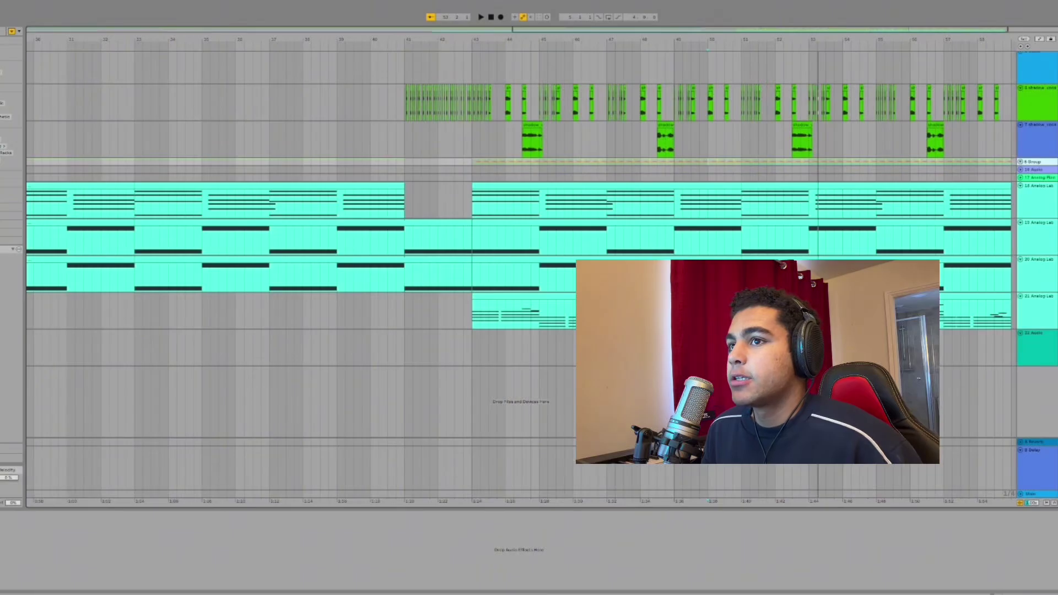
pyautogui.click(543, 219)
pyautogui.click(476, 205)
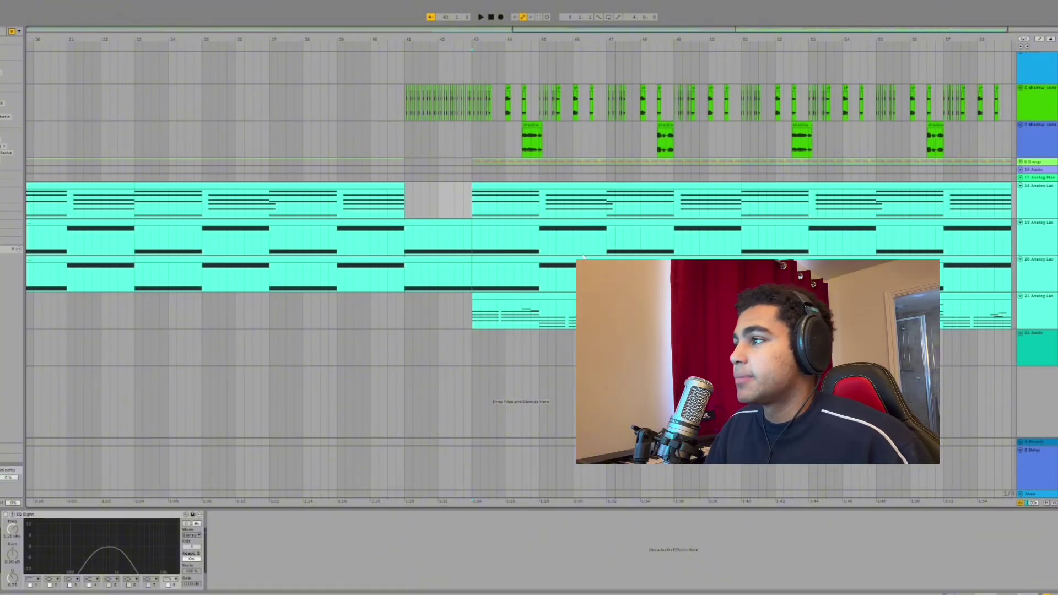
pyautogui.press('space')
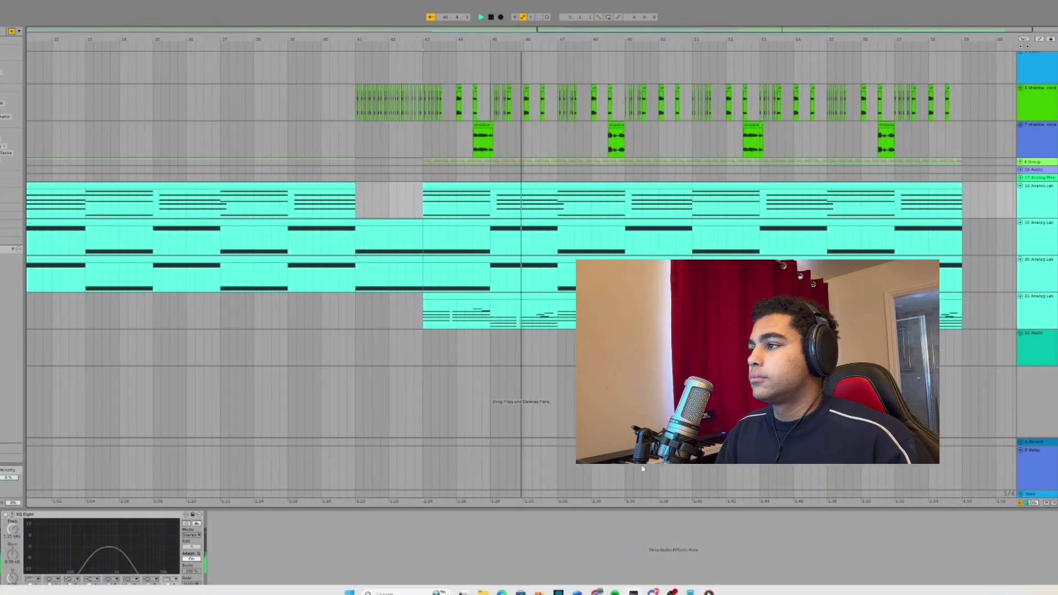
pyautogui.press('space')
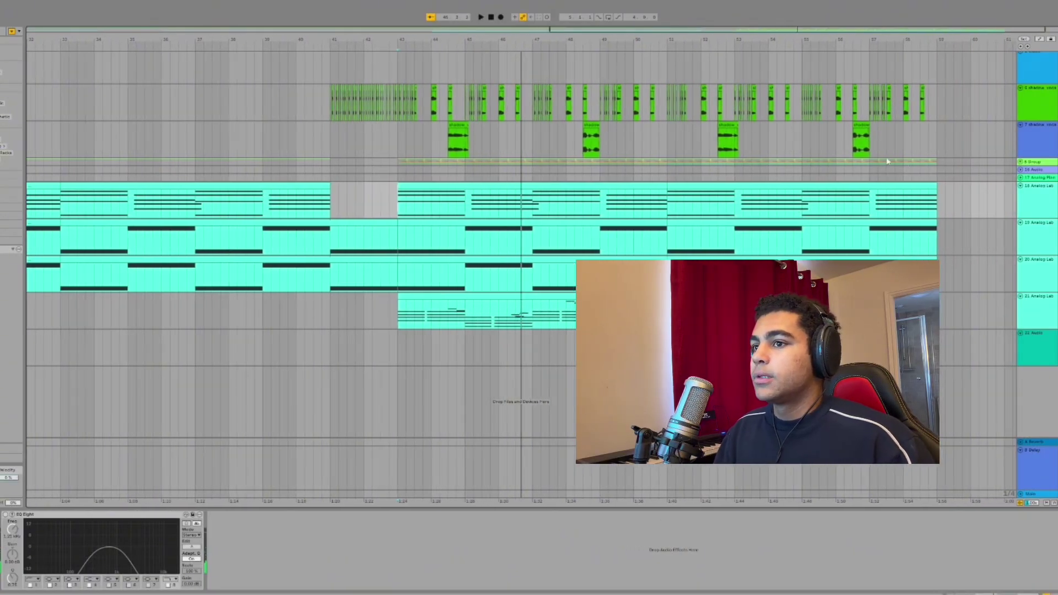
# - Open the bar 43 MIDI clip of the 21 Analog Lab track in an enlarged note editor, audition it, and shrink the editor again
pyautogui.click(362, 299)
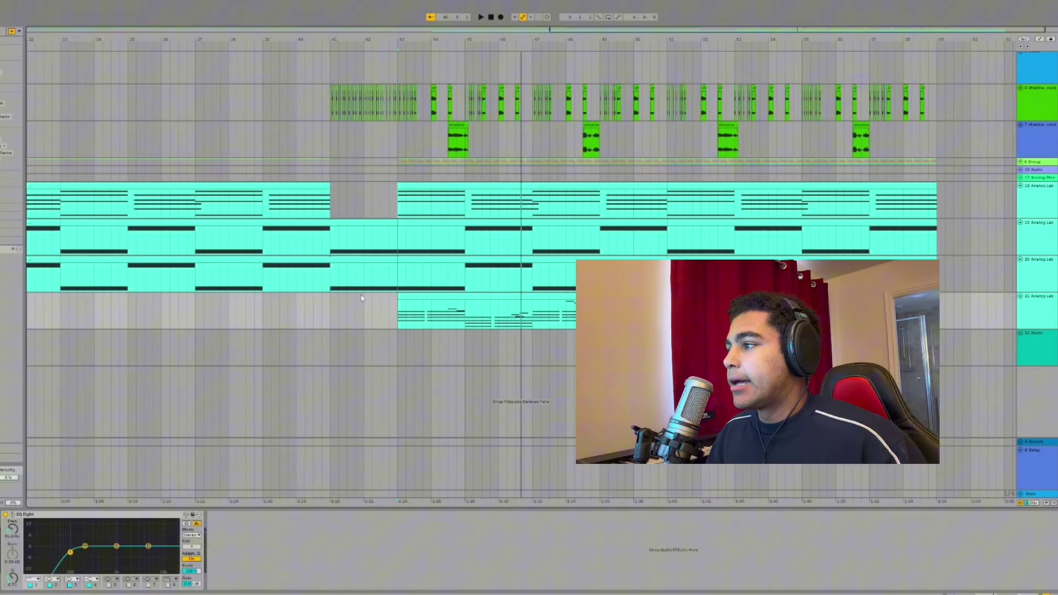
pyautogui.click(400, 318)
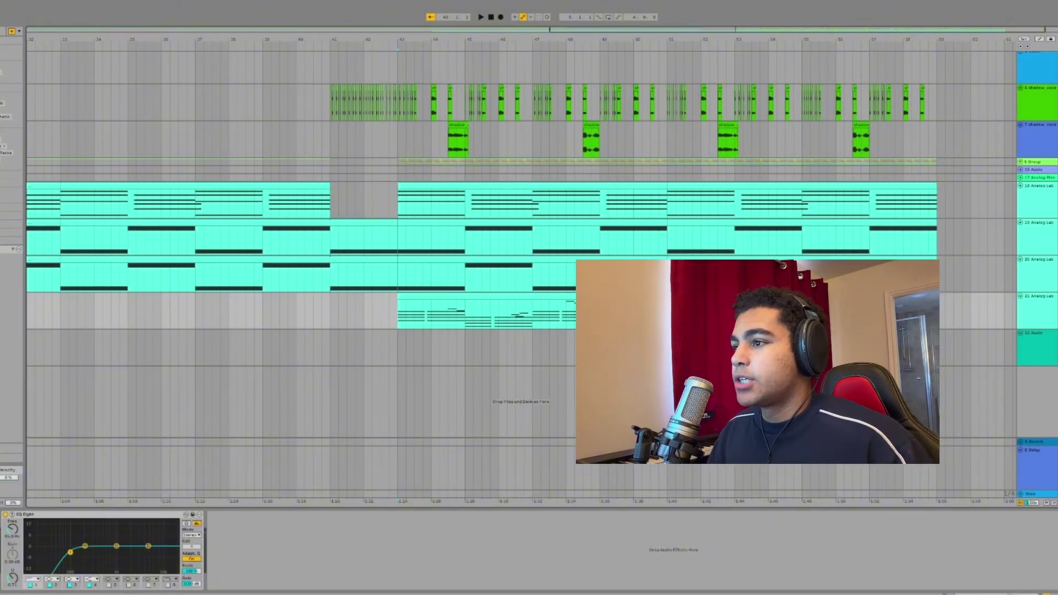
pyautogui.click(419, 202)
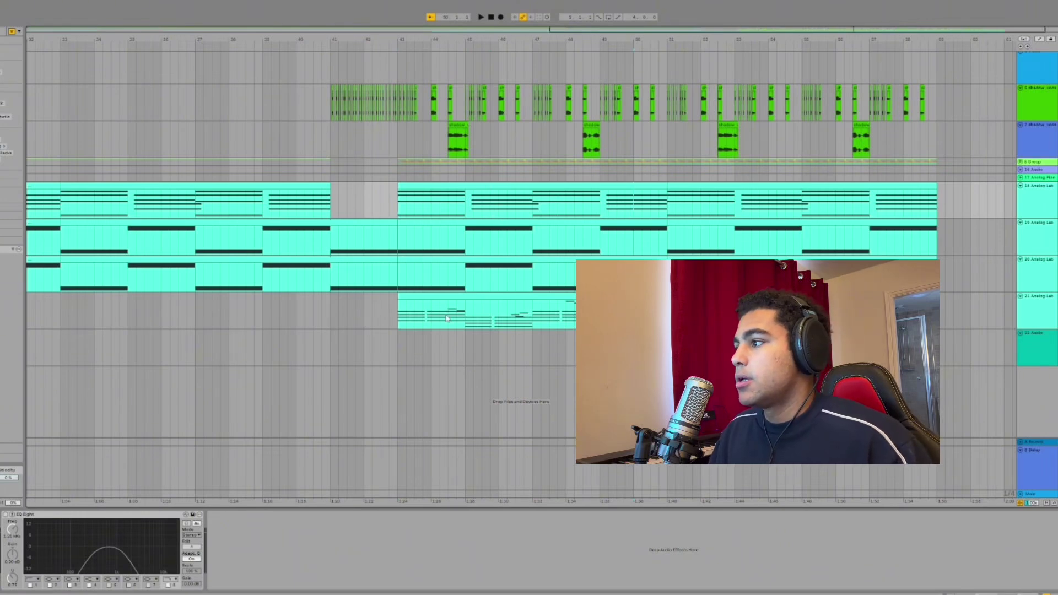
pyautogui.click(404, 314)
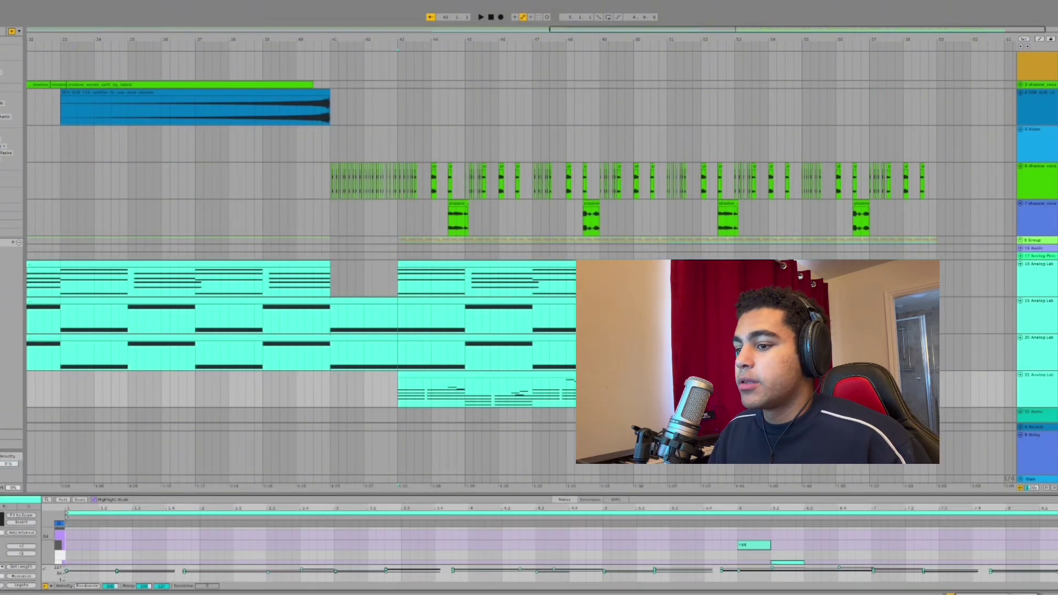
pyautogui.moveTo(712, 501); pyautogui.dragTo(703, 123)
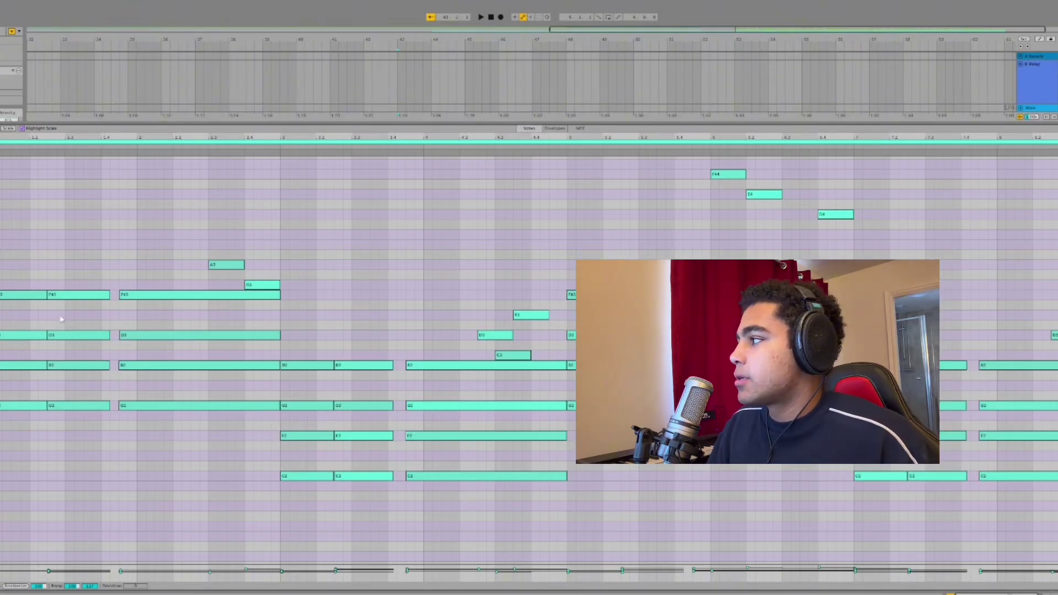
pyautogui.press('space')
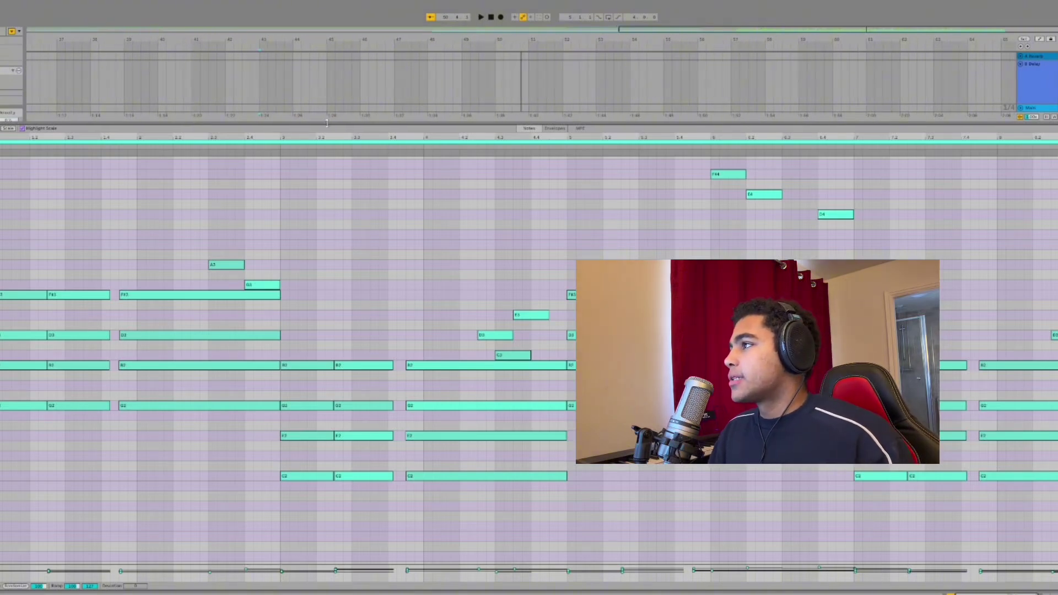
pyautogui.moveTo(327, 123); pyautogui.dragTo(331, 414)
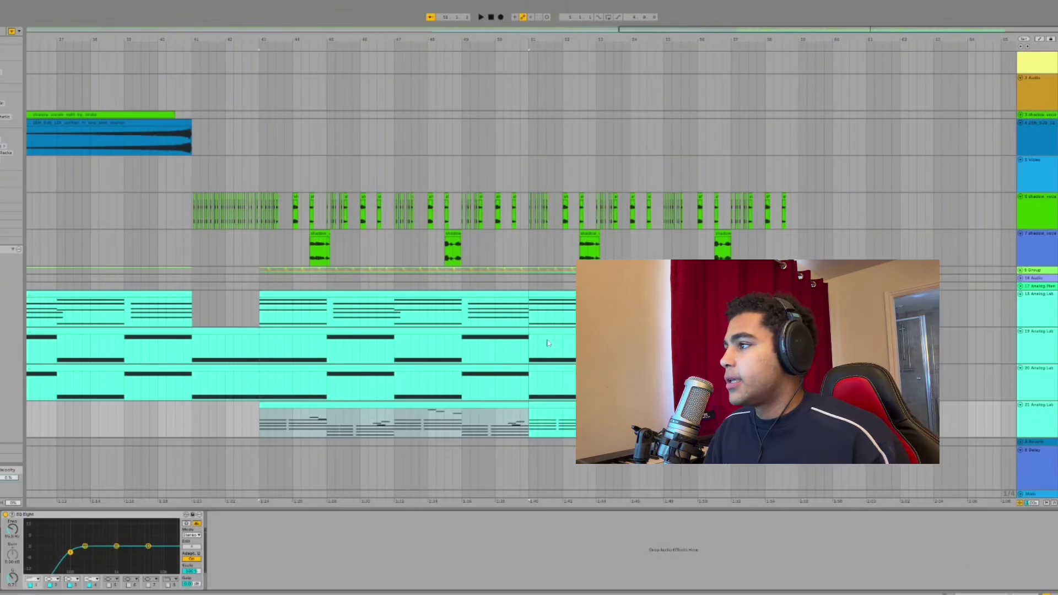
# - Return to bar 43 on the 18 Analog Lab track and play the chords through to about bar 49
pyautogui.scroll(-3, 358, 343)
pyautogui.hscroll(-3, 342, 331)
pyautogui.click(329, 314)
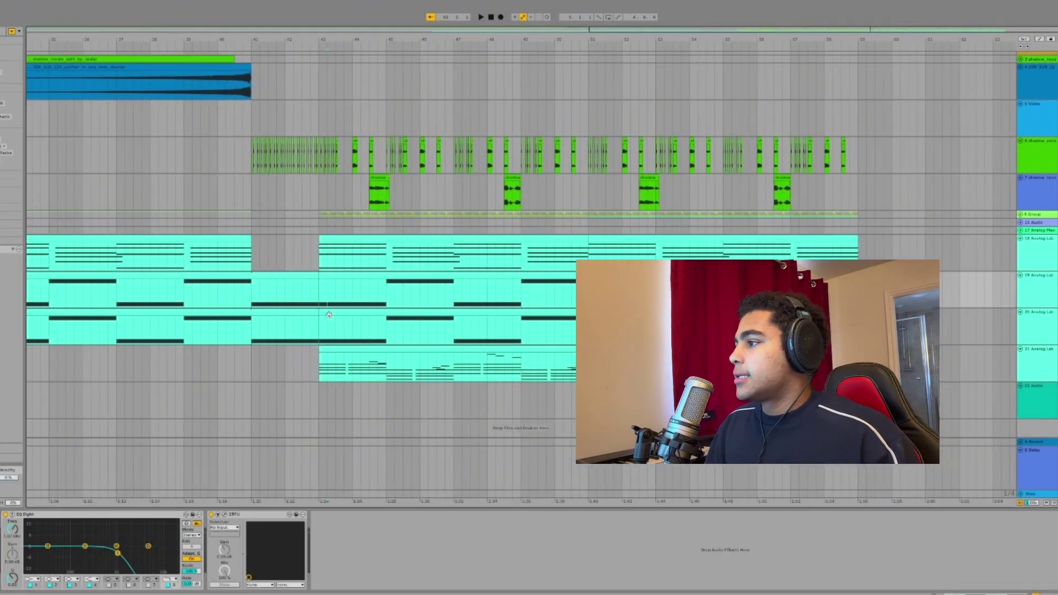
pyautogui.click(321, 258)
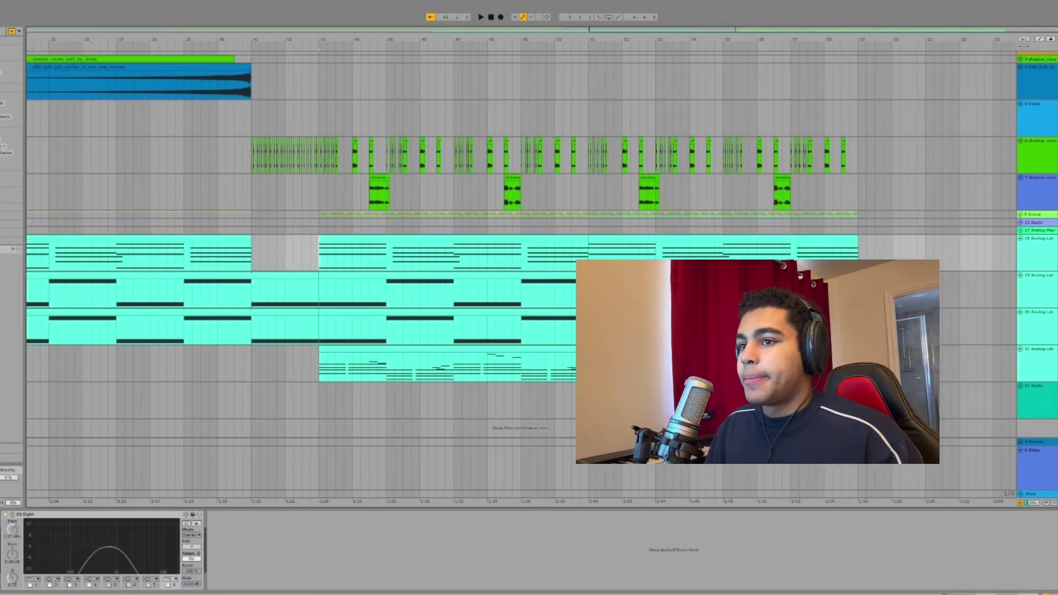
pyautogui.press('space')
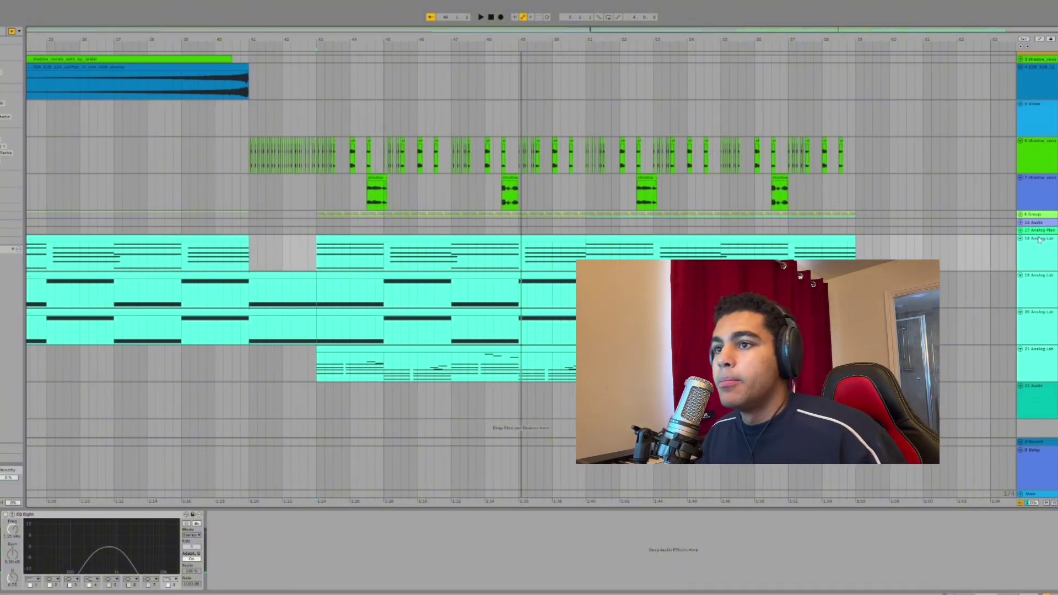
# - Fold the 18 and 21 Analog Lab tracks, keeping the 19 and 20 Analog Lab tracks expanded
pyautogui.click(1022, 240)
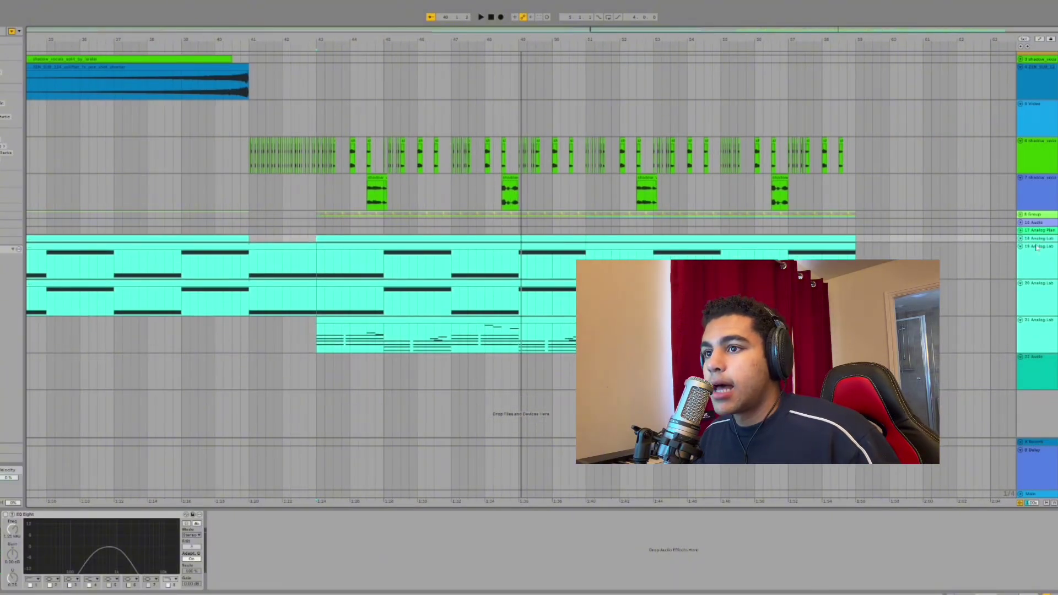
pyautogui.click(1021, 247)
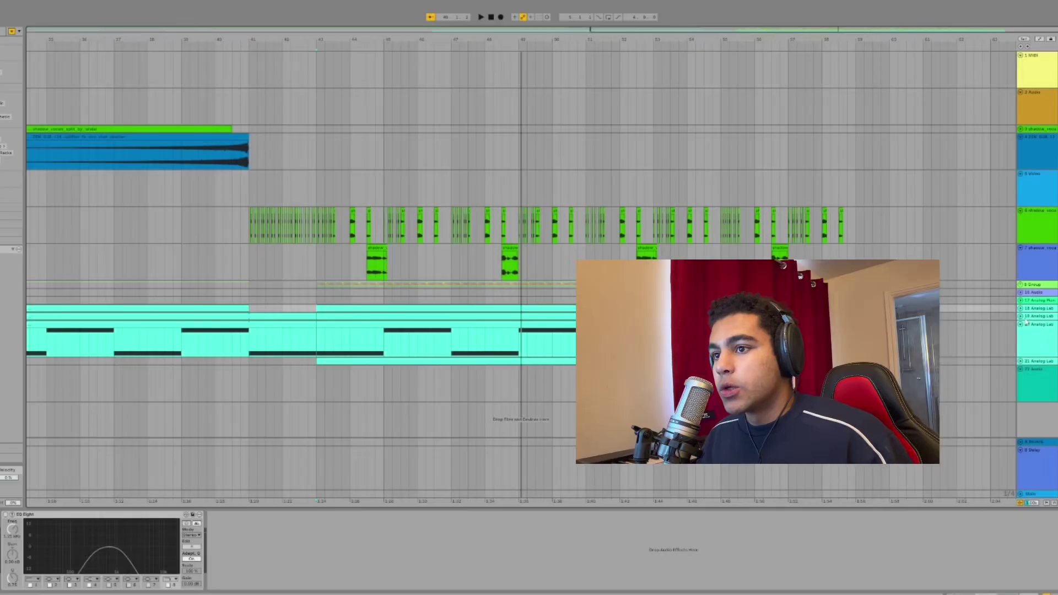
pyautogui.click(1020, 317)
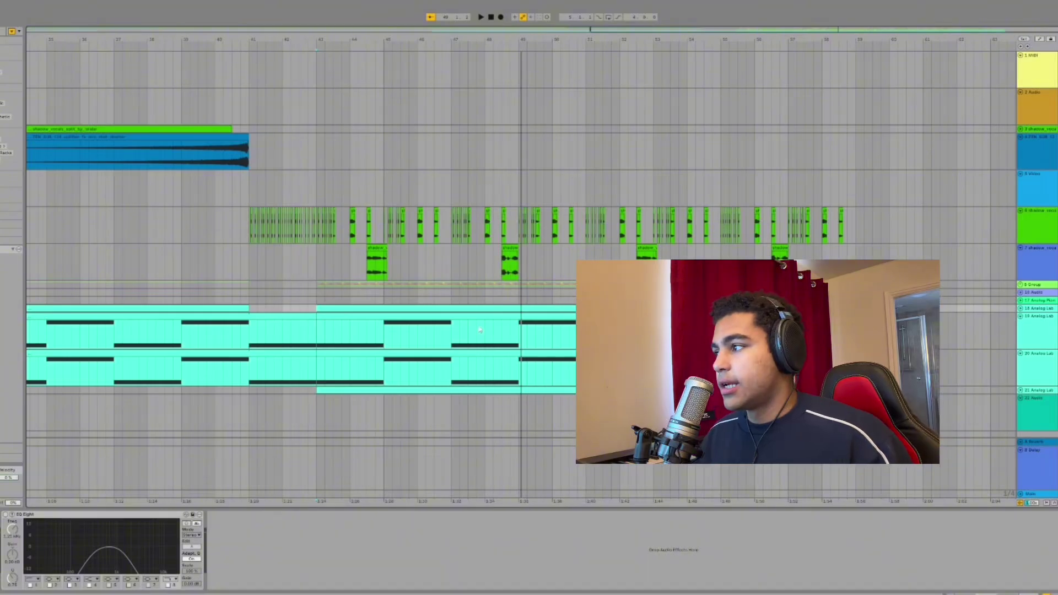
# - Audition the 19 Analog Lab track from bar 43 and inspect the volume envelope in its STFU plugin
pyautogui.click(320, 340)
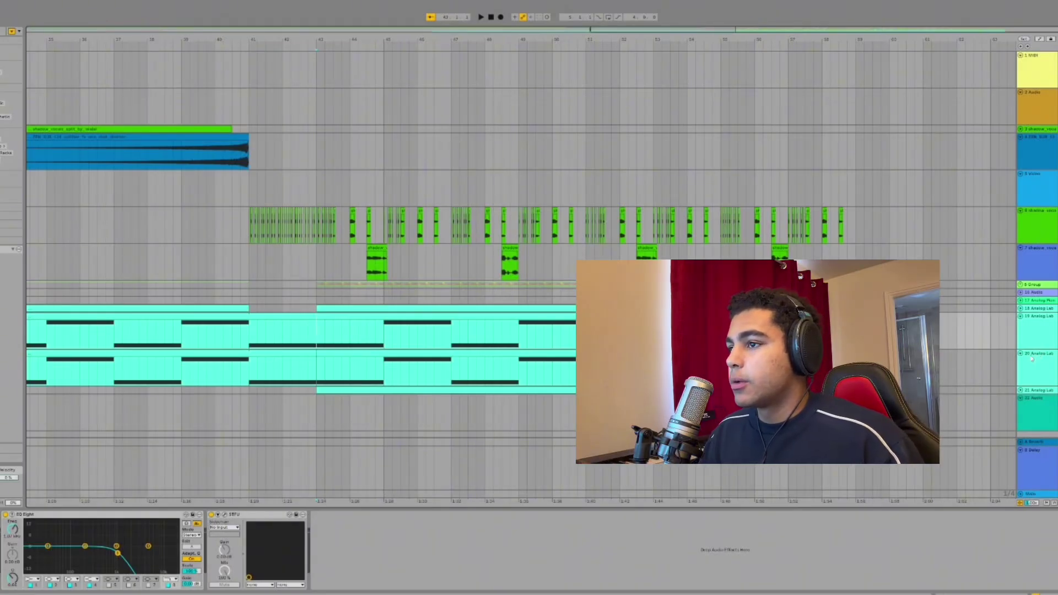
pyautogui.press('space')
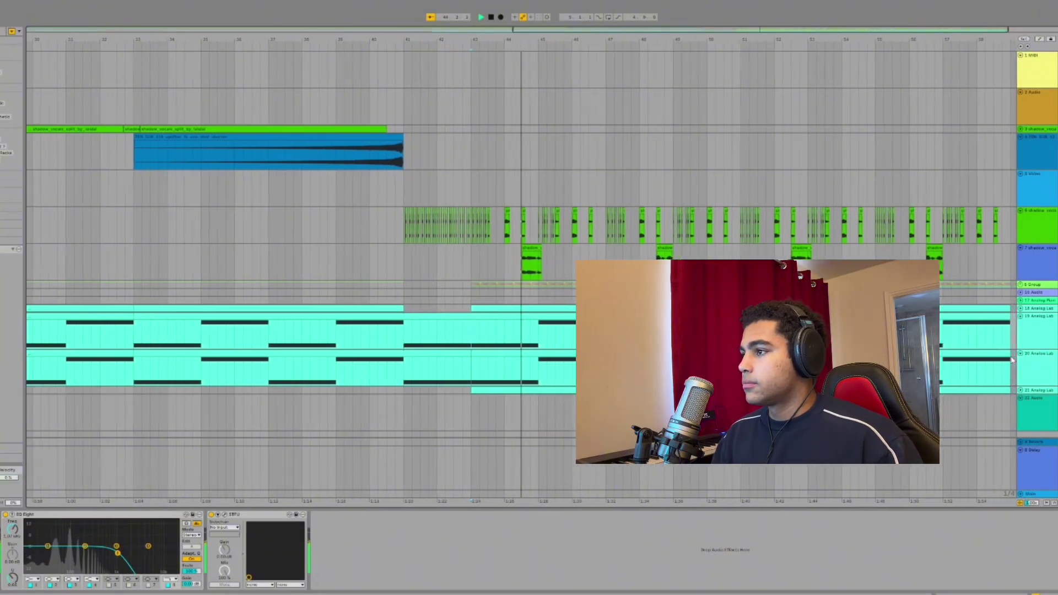
pyautogui.press('space')
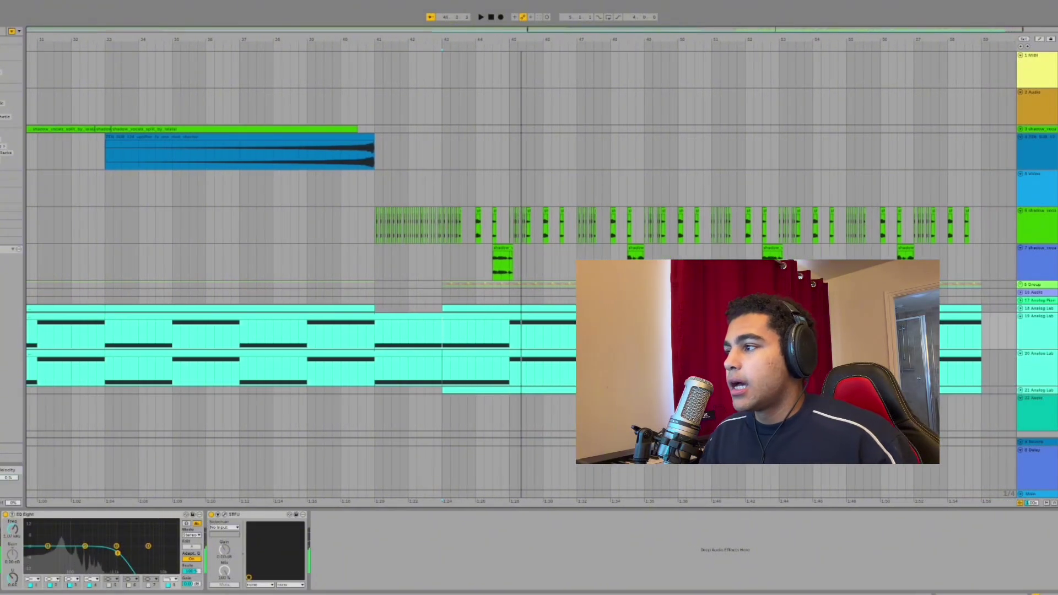
pyautogui.click(225, 515)
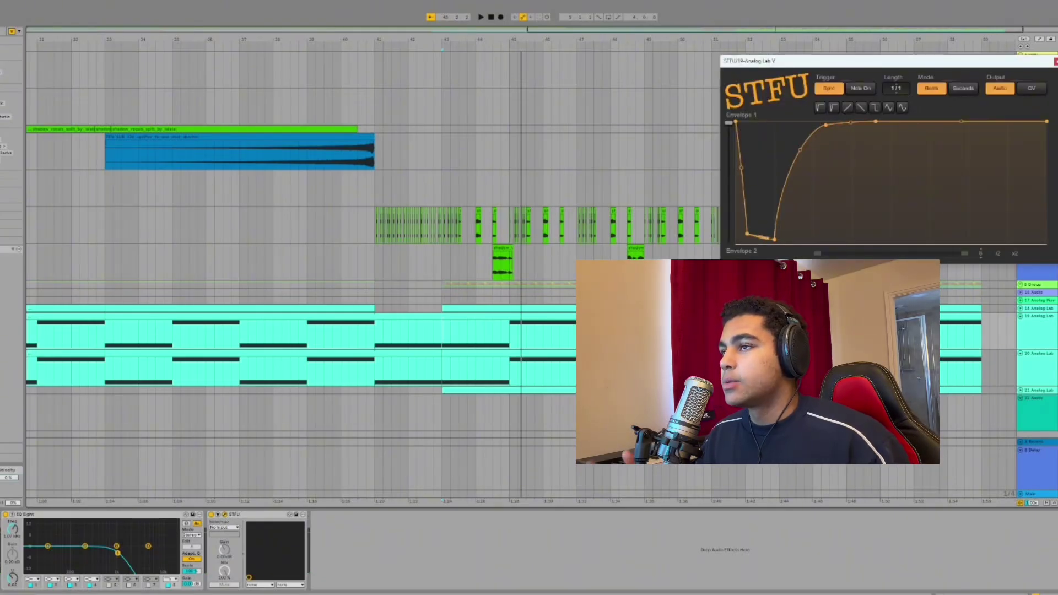
pyautogui.click(1056, 62)
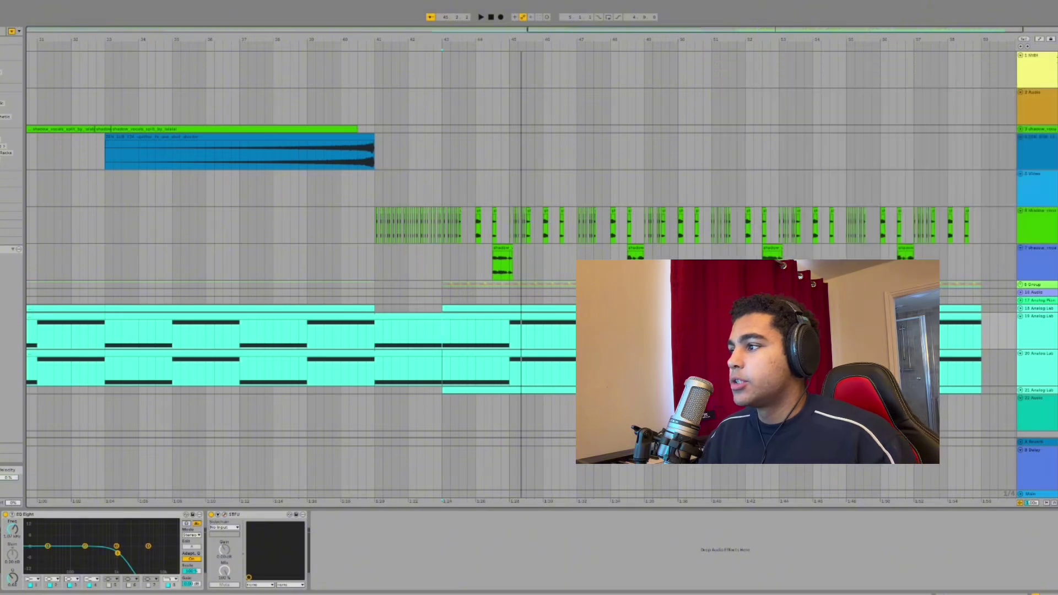
# - Play the 20 Analog Lab track from bar 43, and compare it with the 19 Analog Lab track above it
pyautogui.click(445, 381)
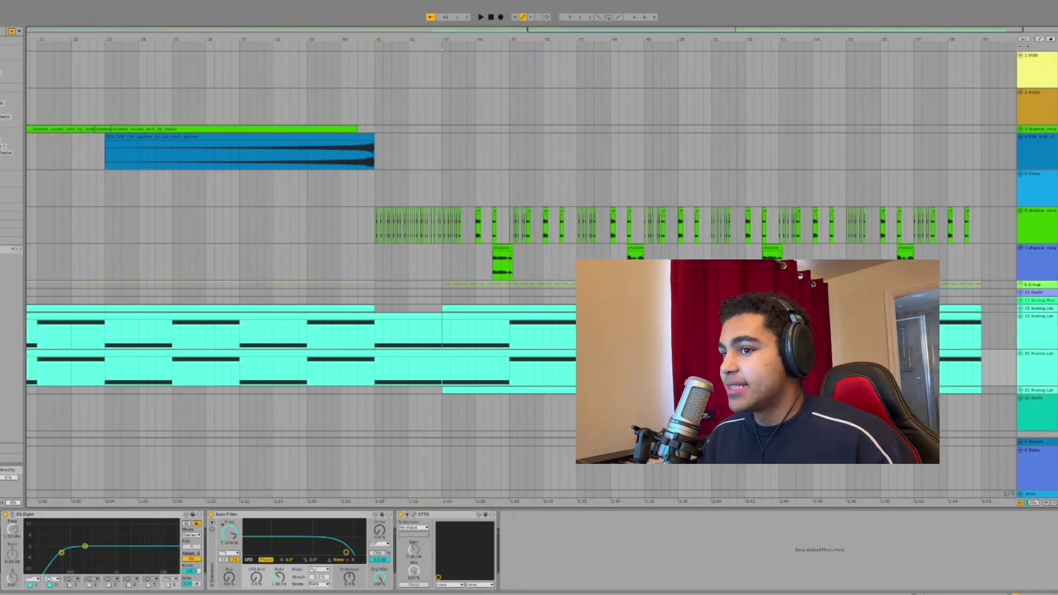
pyautogui.press('space')
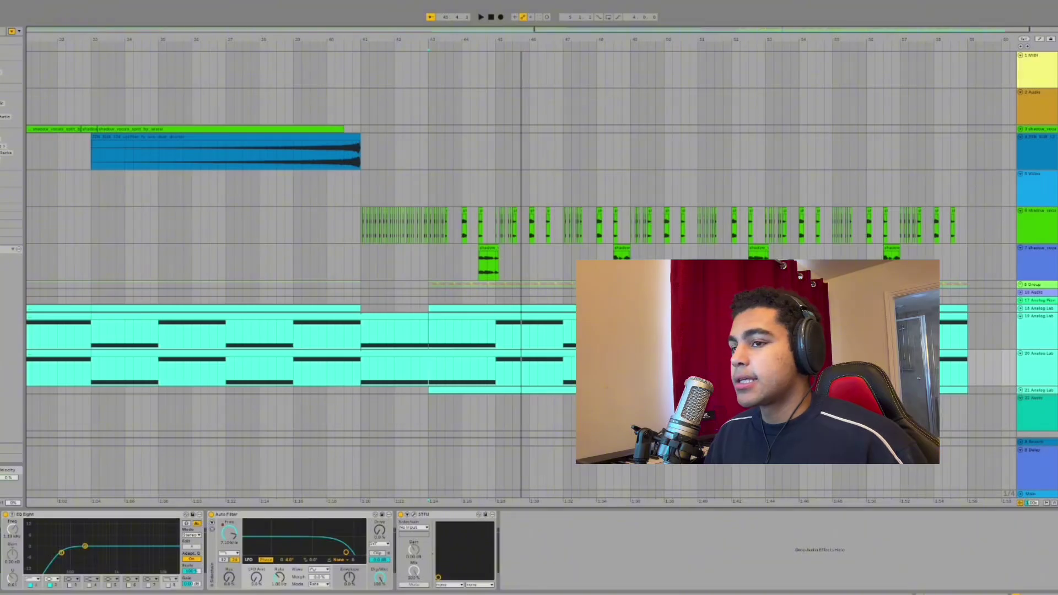
pyautogui.press('Up')
pyautogui.press('space')
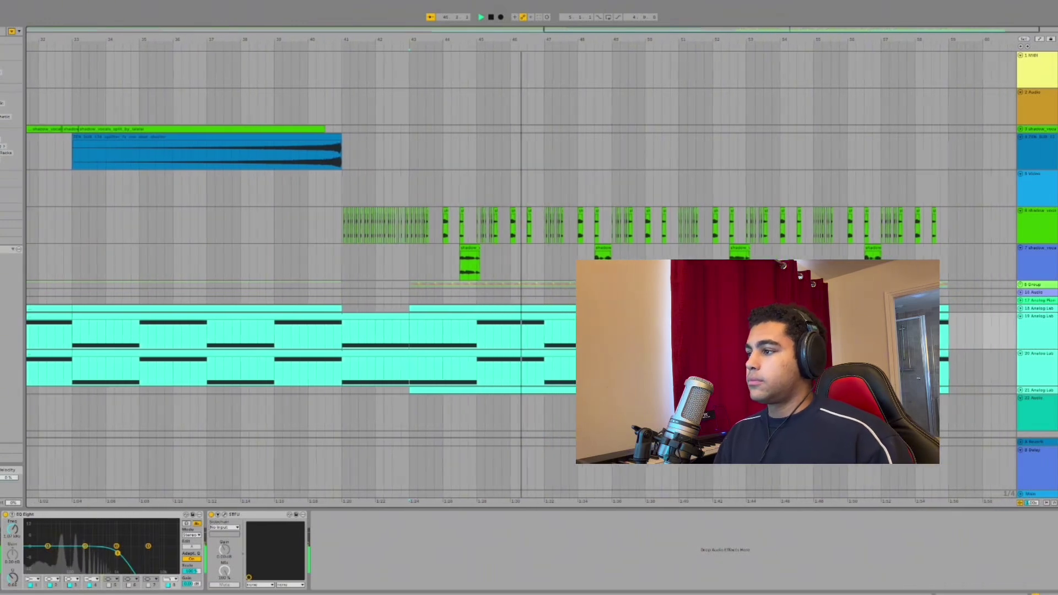
pyautogui.press('space')
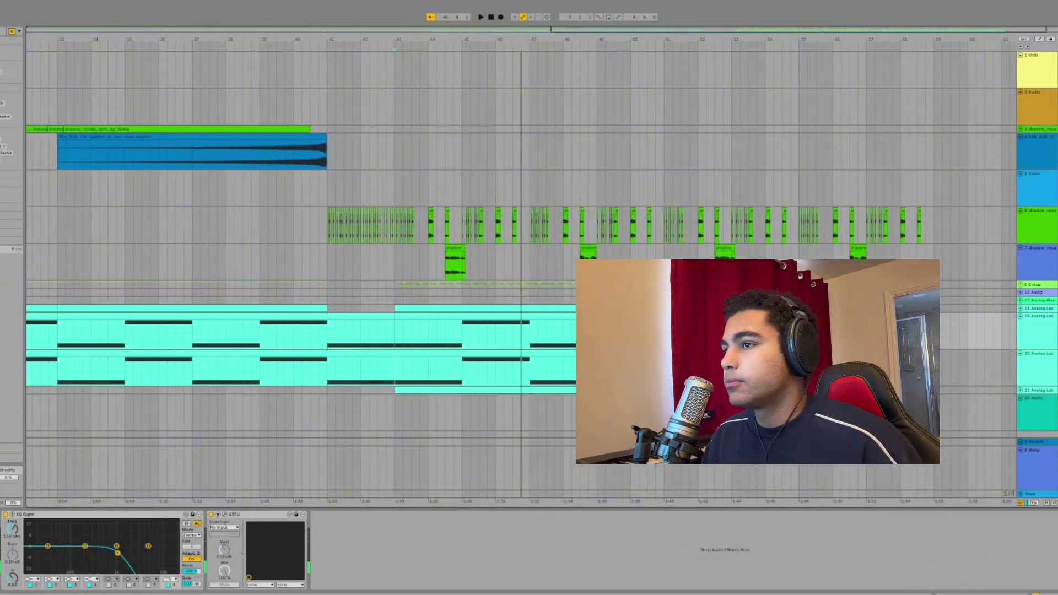
# - Select the lower vocal track, with the sparse clips below the vocal chops, and play it from bar 43
pyautogui.hscroll(-5, 397, 264)
pyautogui.hscroll(6, 397, 264)
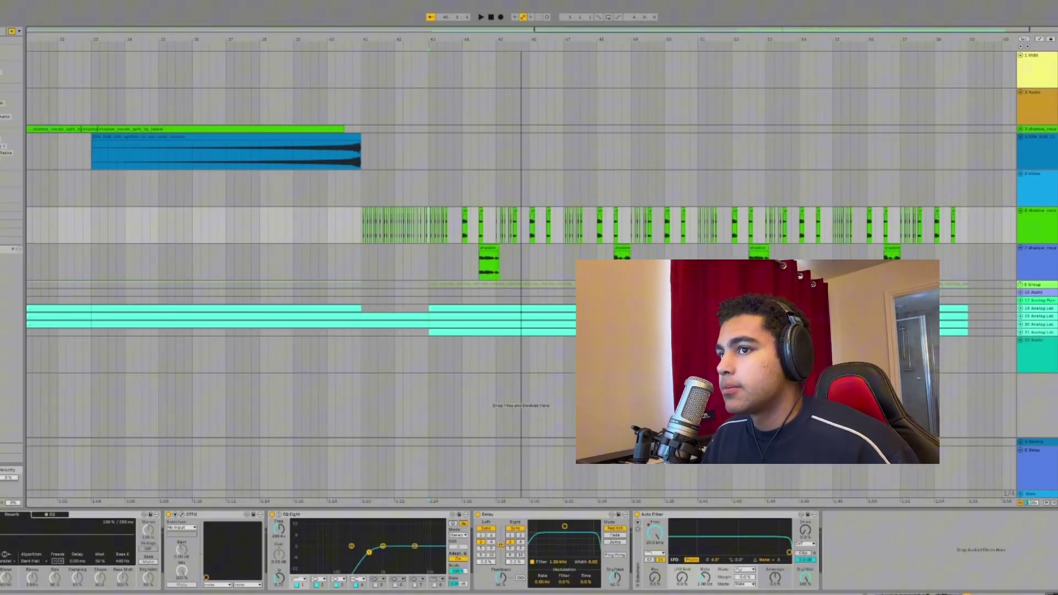
pyautogui.click(1038, 262)
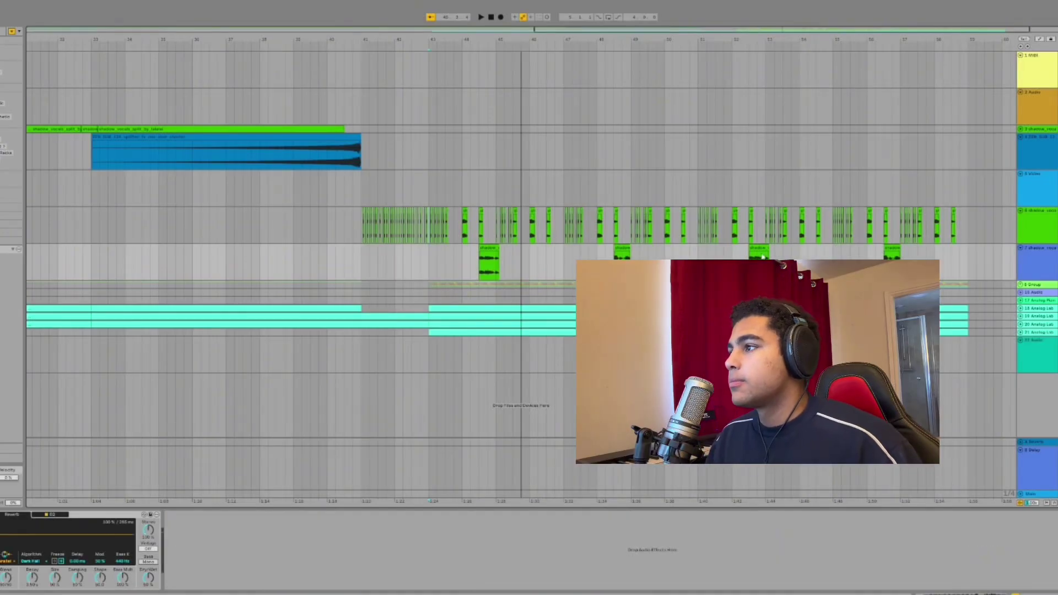
pyautogui.press('space')
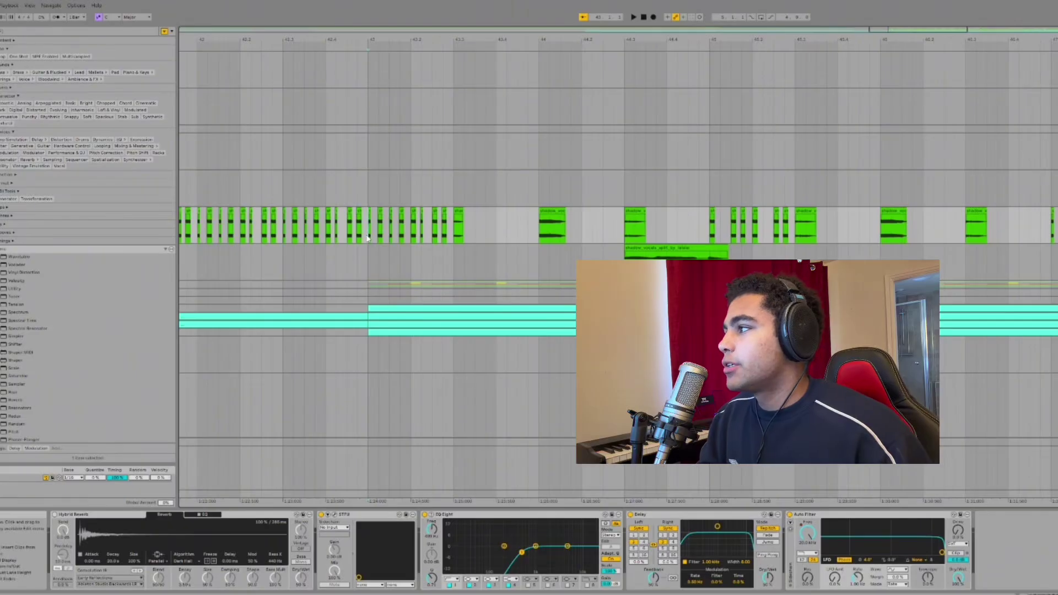
# - Examine individual vocal chop clips just after bar 43 in the clip view, checking their waveforms and audio settings
pyautogui.scroll(5, 389, 235)
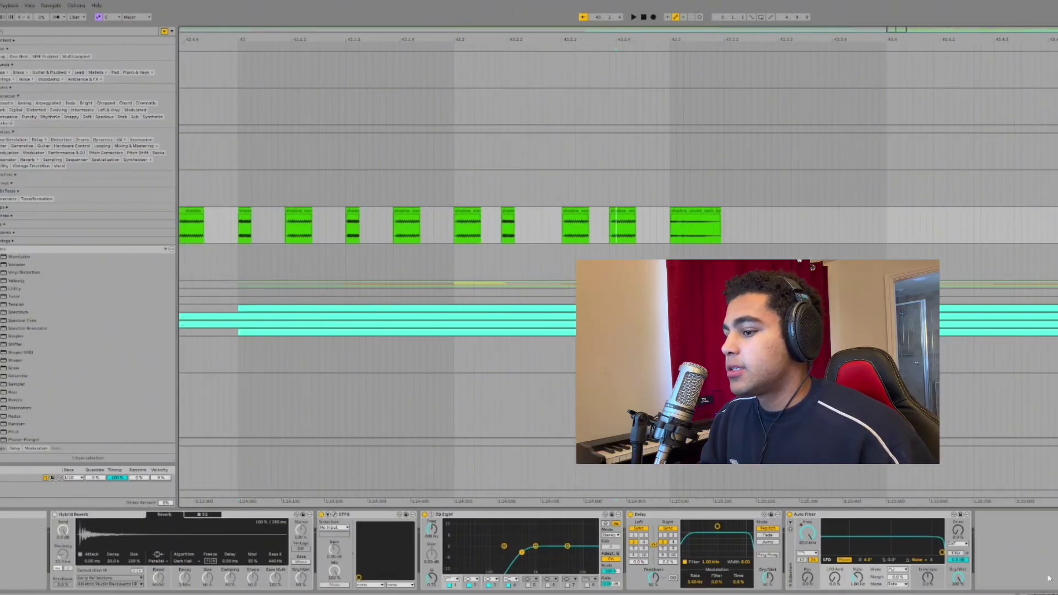
pyautogui.hotkey('shift', 'Tab')
pyautogui.click(404, 233)
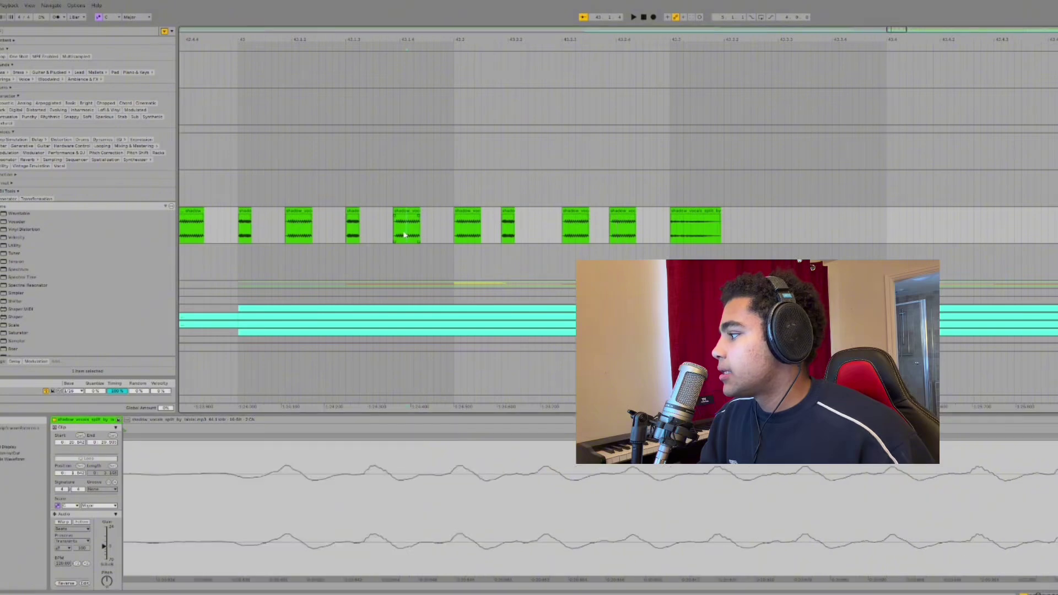
pyautogui.click(355, 235)
pyautogui.scroll(-2, 112, 584)
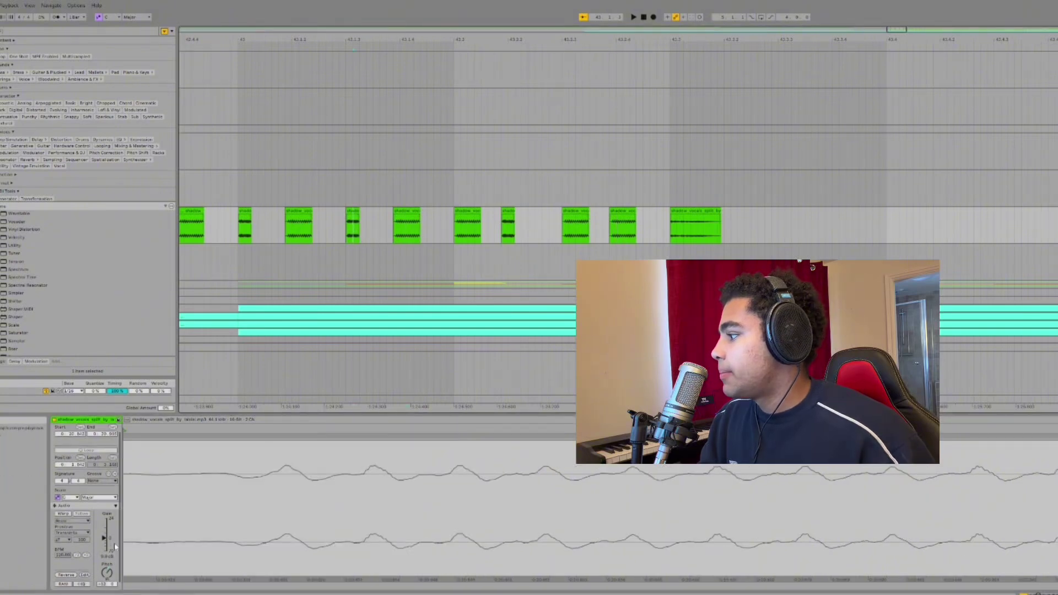
pyautogui.click(246, 232)
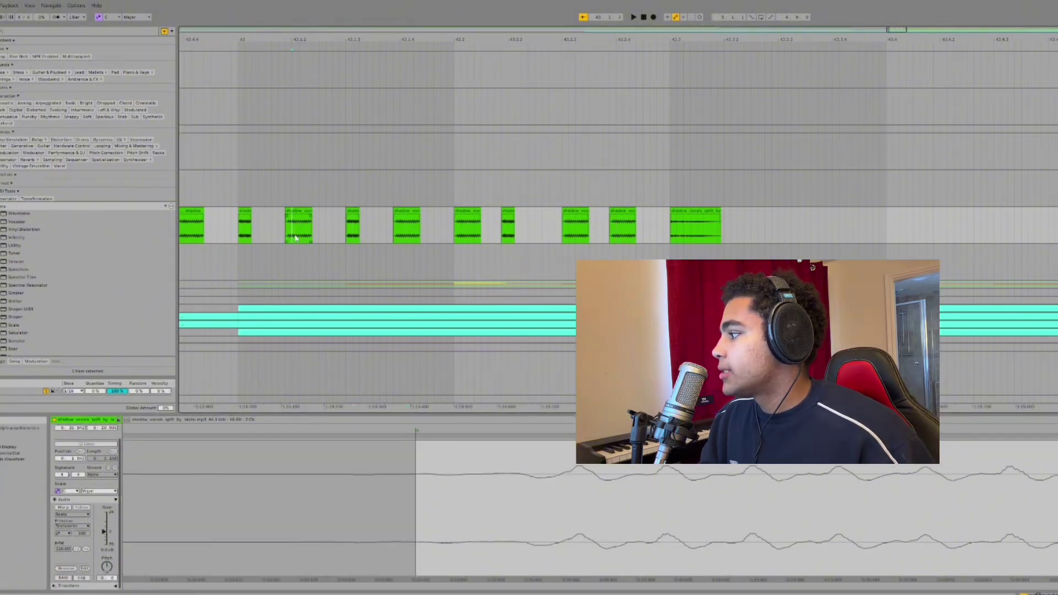
pyautogui.click(728, 202)
pyautogui.scroll(-2, 575, 252)
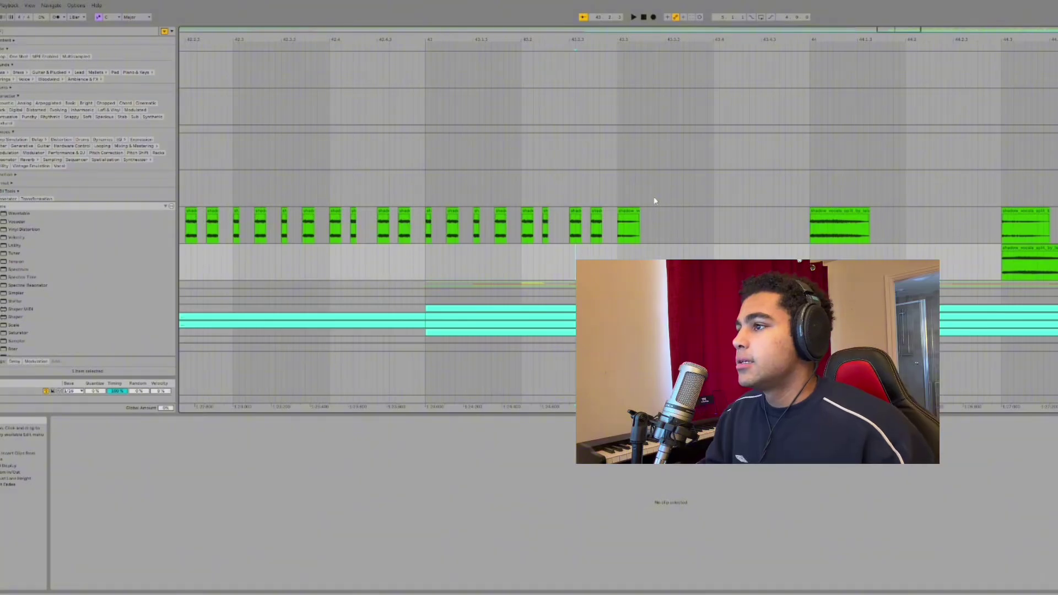
# - Select the lower vocal track's clip at bar 44.3 and play it together with the vocal chops
pyautogui.scroll(-5, 655, 201)
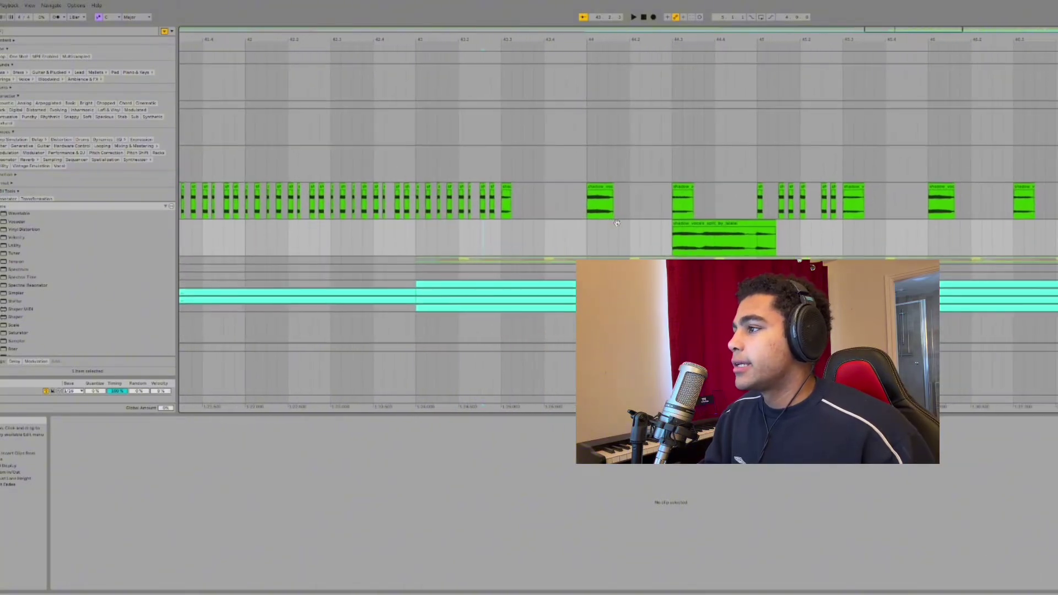
pyautogui.moveTo(617, 223); pyautogui.dragTo(491, 193)
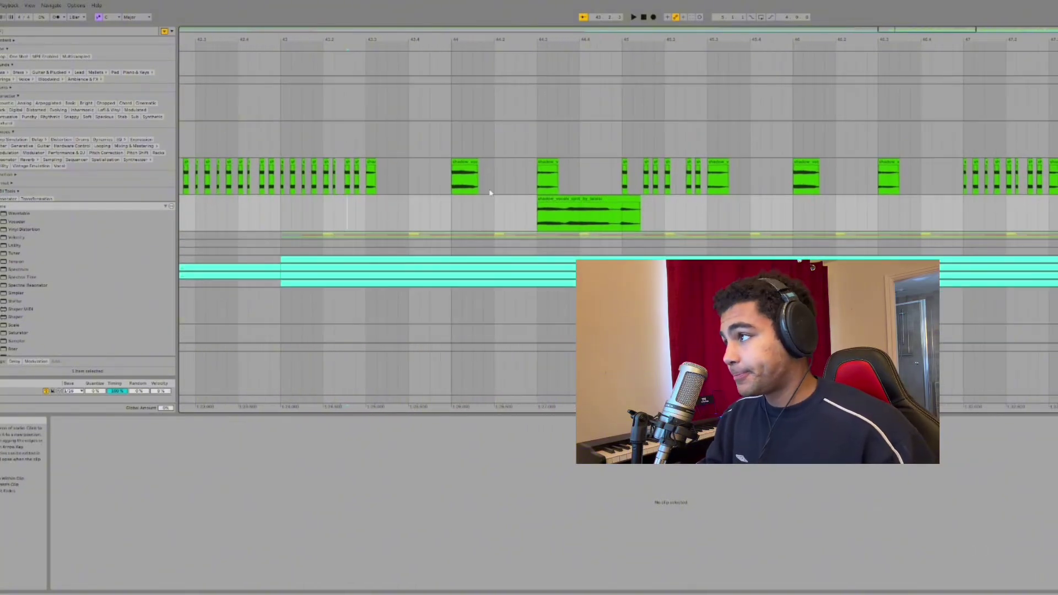
pyautogui.click(444, 185)
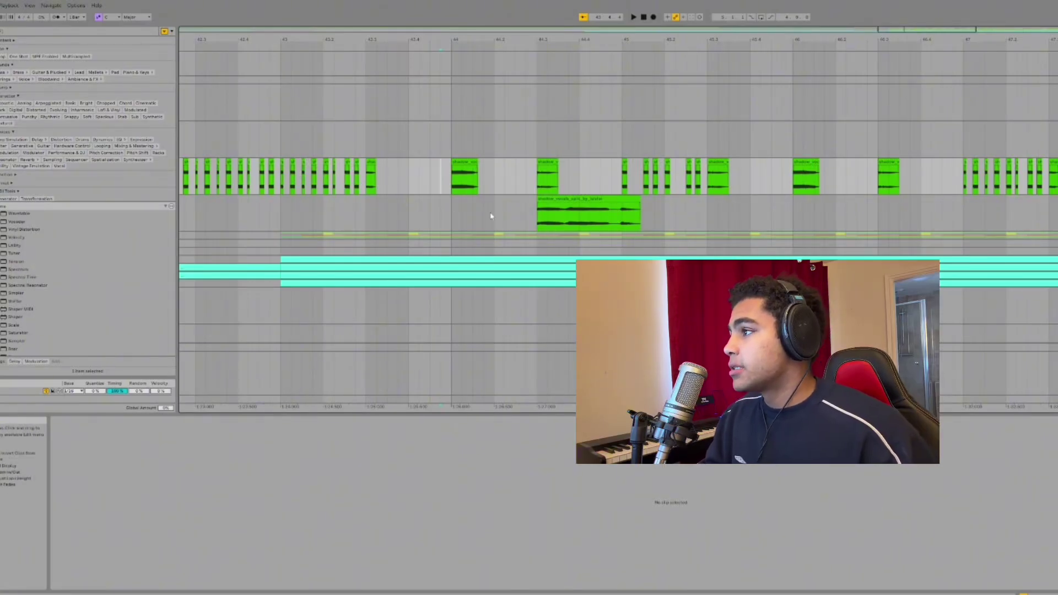
pyautogui.click(537, 220)
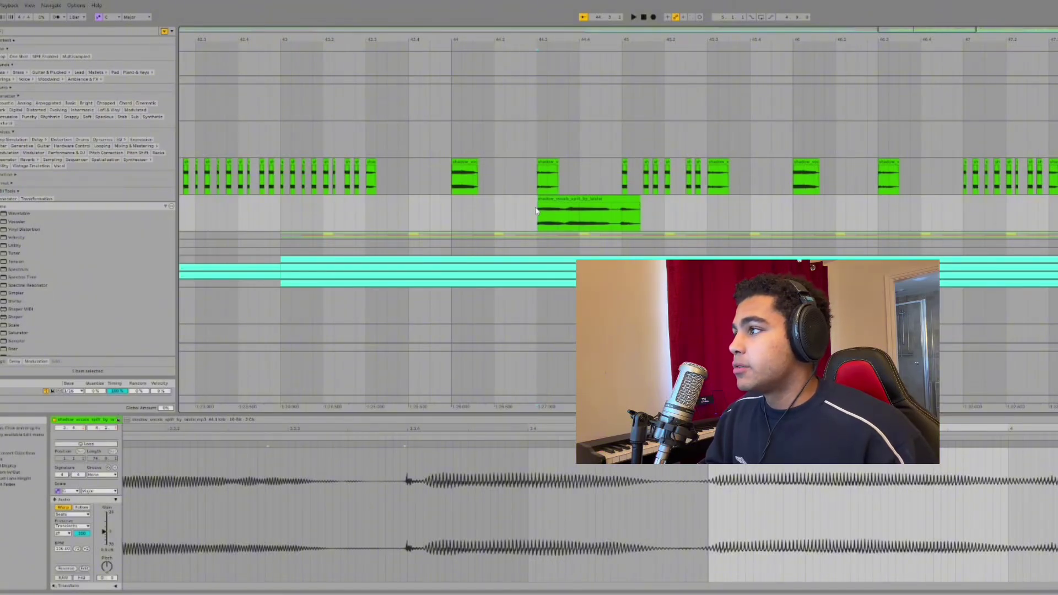
pyautogui.press('space')
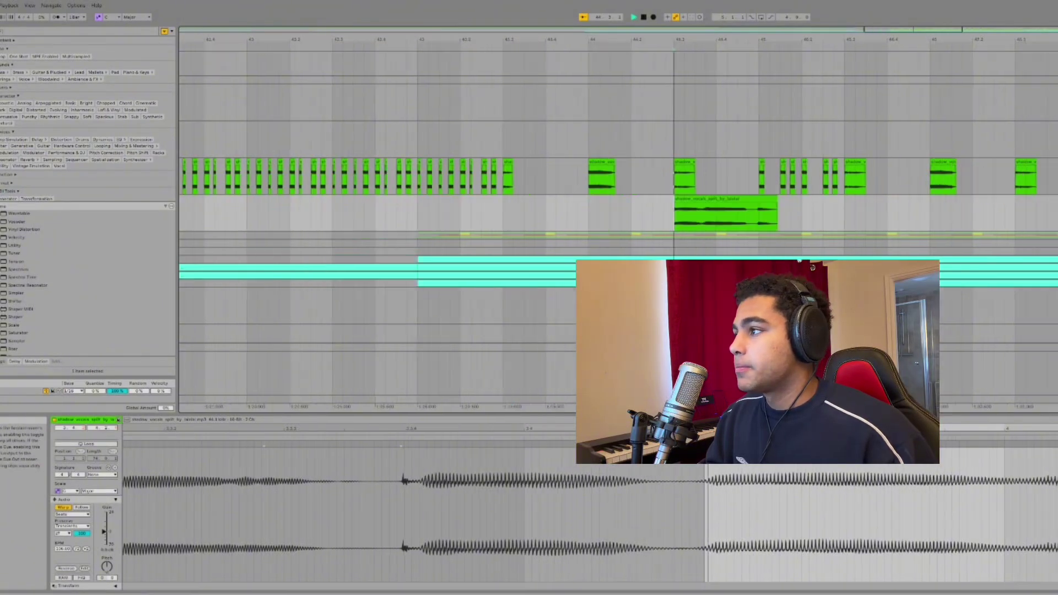
pyautogui.press('space')
# - Audition the lower vocal track's next clip, at bar 48.3
pyautogui.hscroll(8, 919, 190)
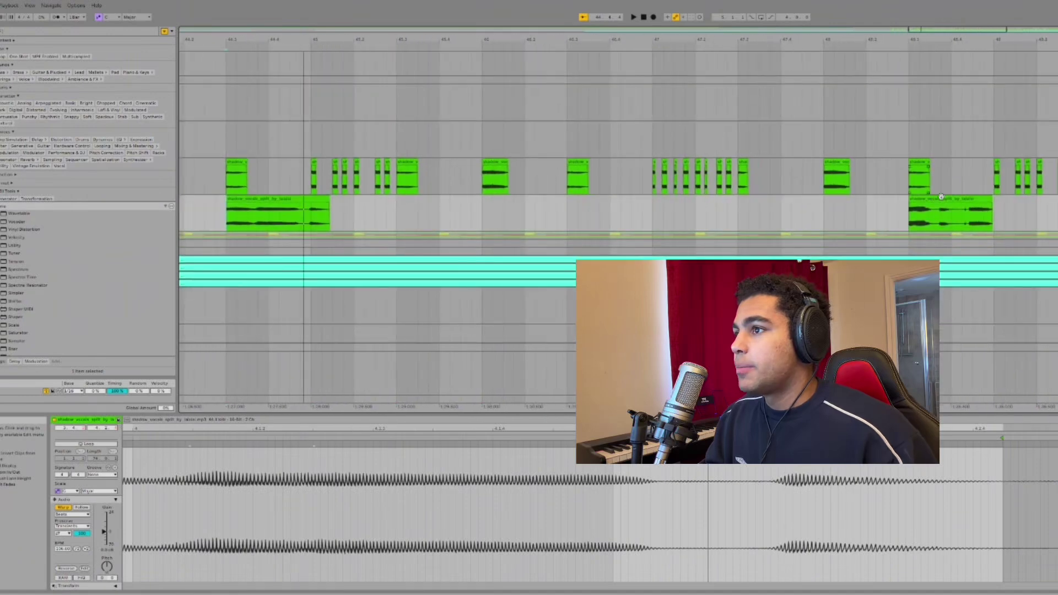
pyautogui.click(797, 218)
pyautogui.press('space')
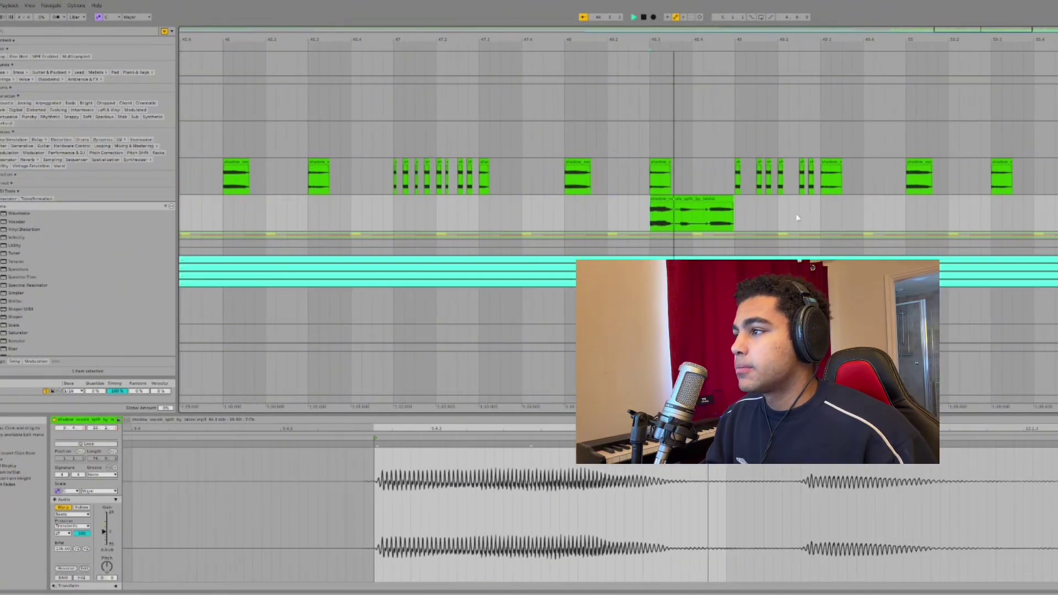
pyautogui.press('space')
# - Show the vocal chop track's device chain and play it from bar 41 to follow its rising automation and Auto Filter
pyautogui.scroll(-5, 592, 201)
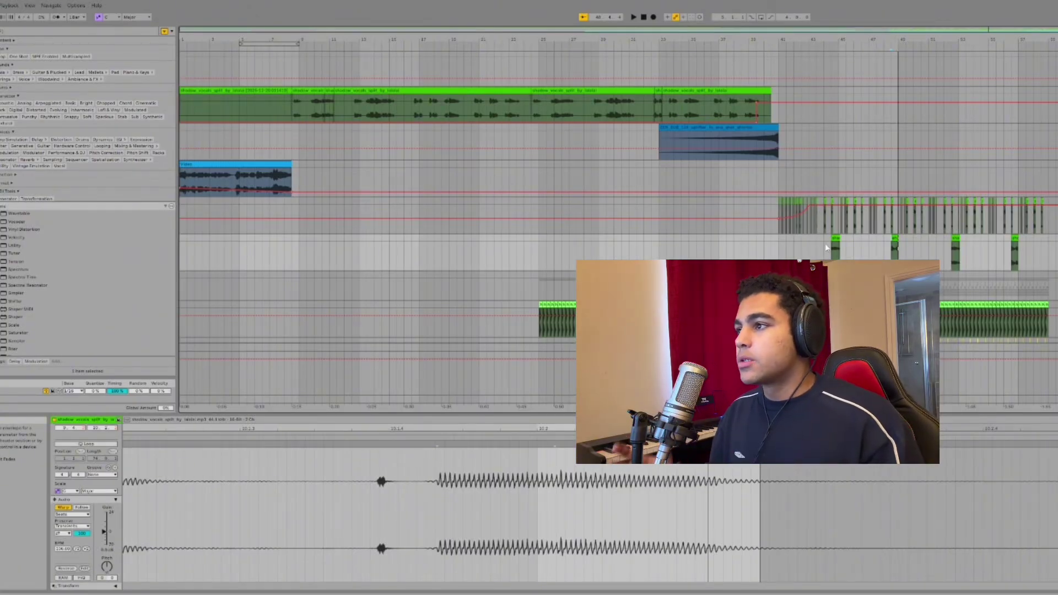
pyautogui.click(796, 230)
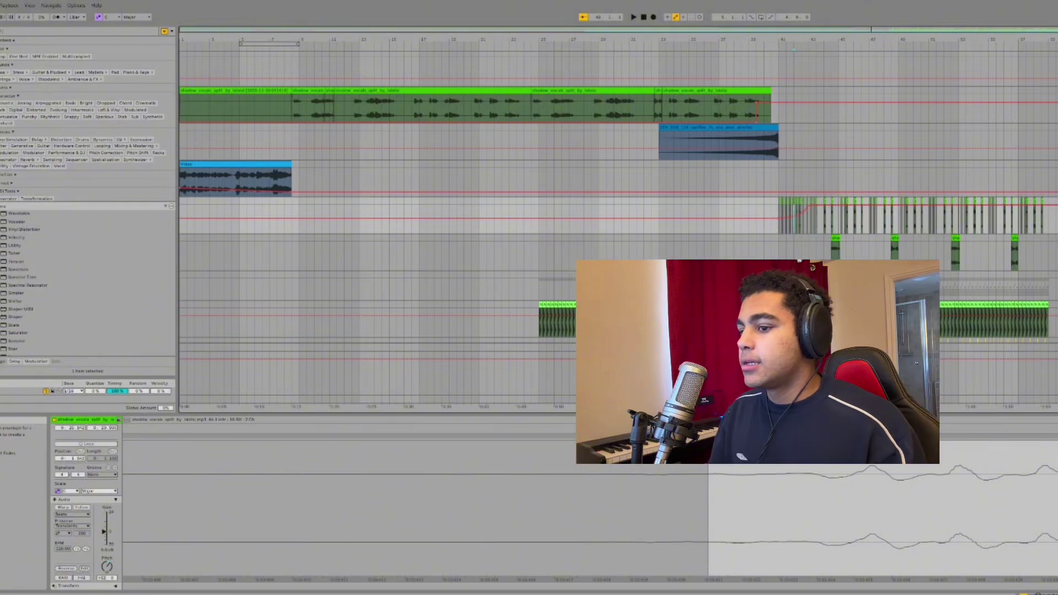
pyautogui.hotkey('shift', 'Tab')
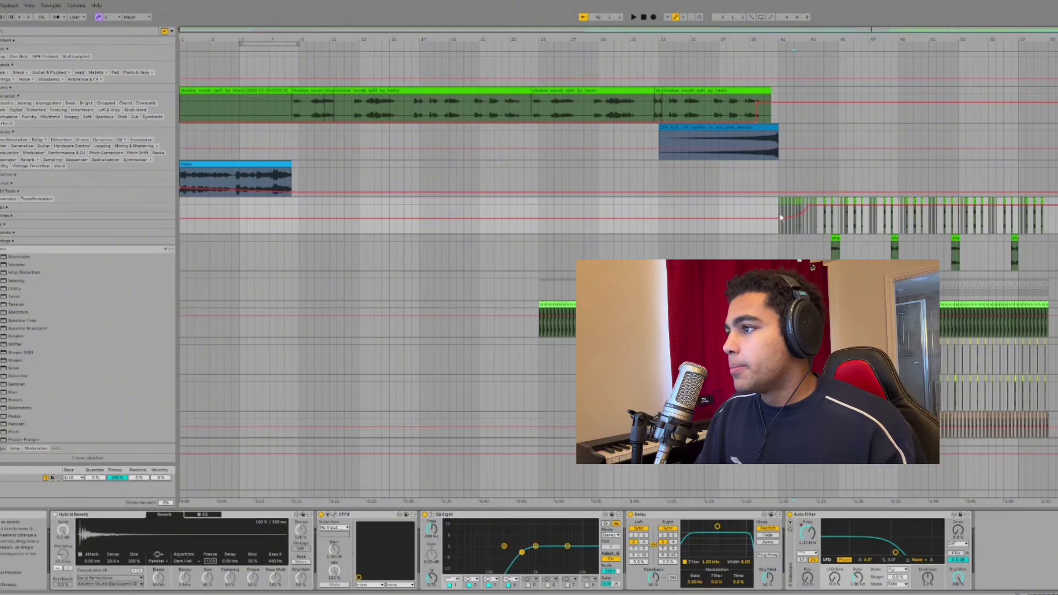
pyautogui.click(781, 235)
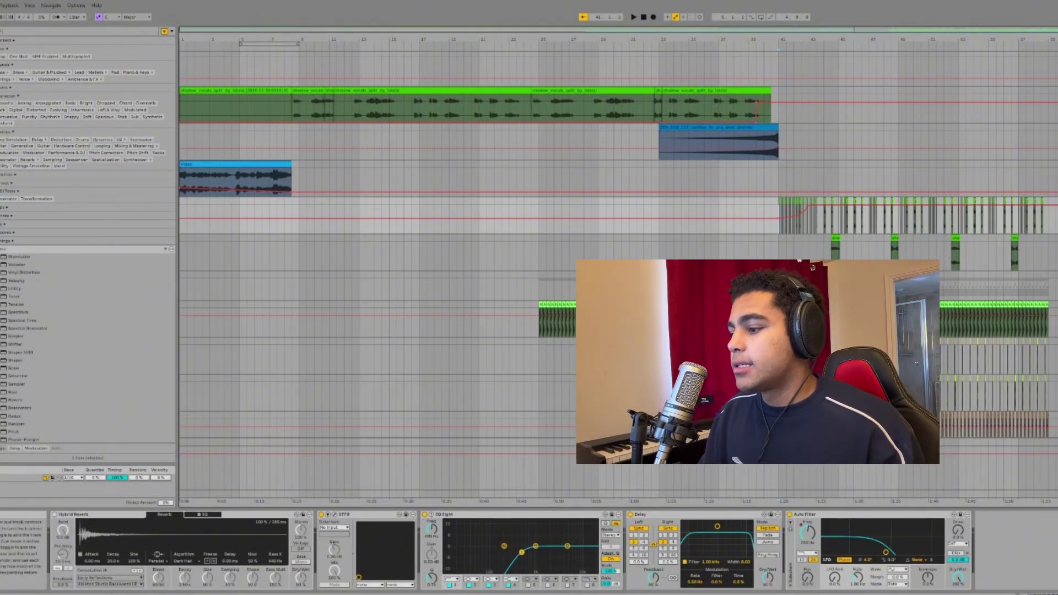
pyautogui.press('space')
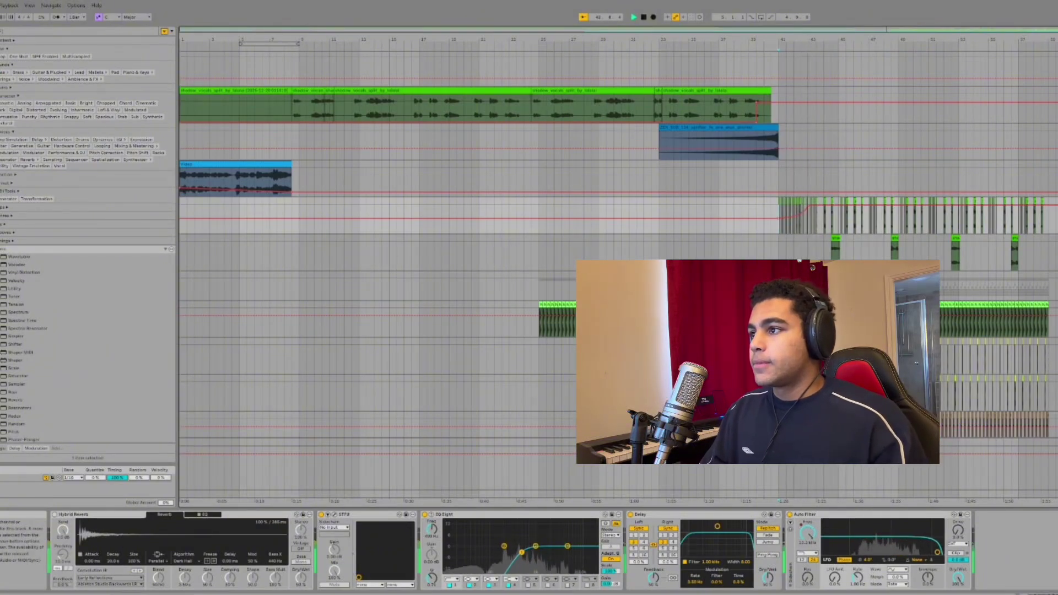
pyautogui.press('space')
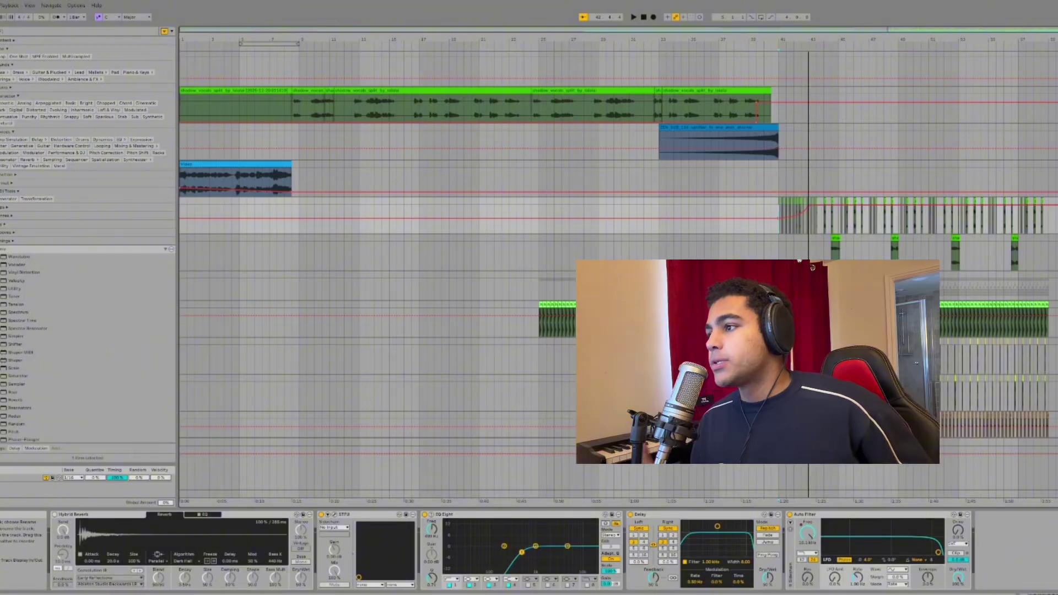
# - Select the lower of the two sustained-note synth tracks and play it from bar 41 to follow its Auto Filter automation
pyautogui.scroll(-10, 617, 243)
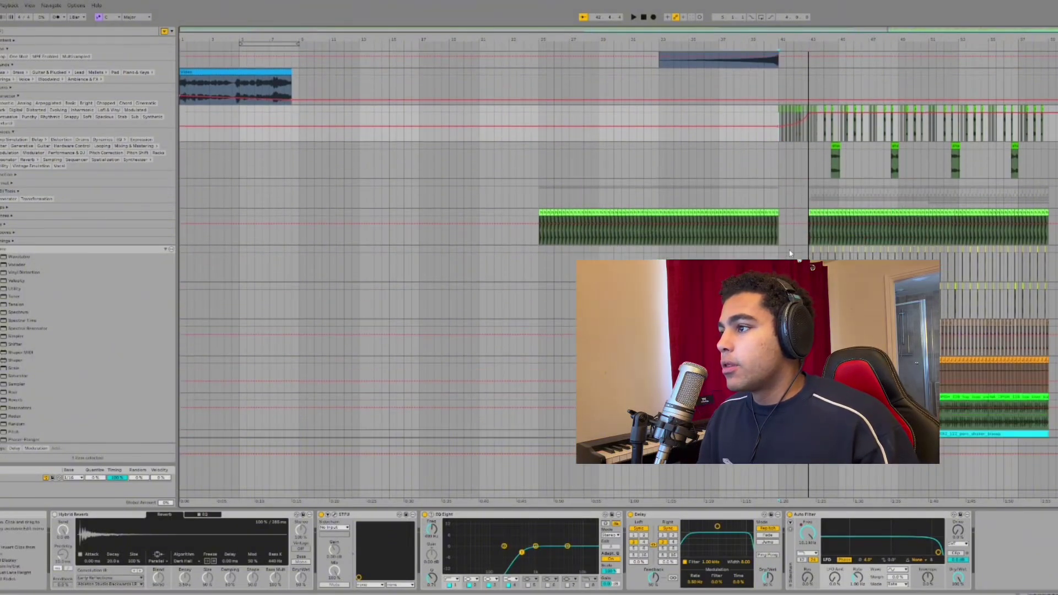
pyautogui.scroll(-2, 783, 353)
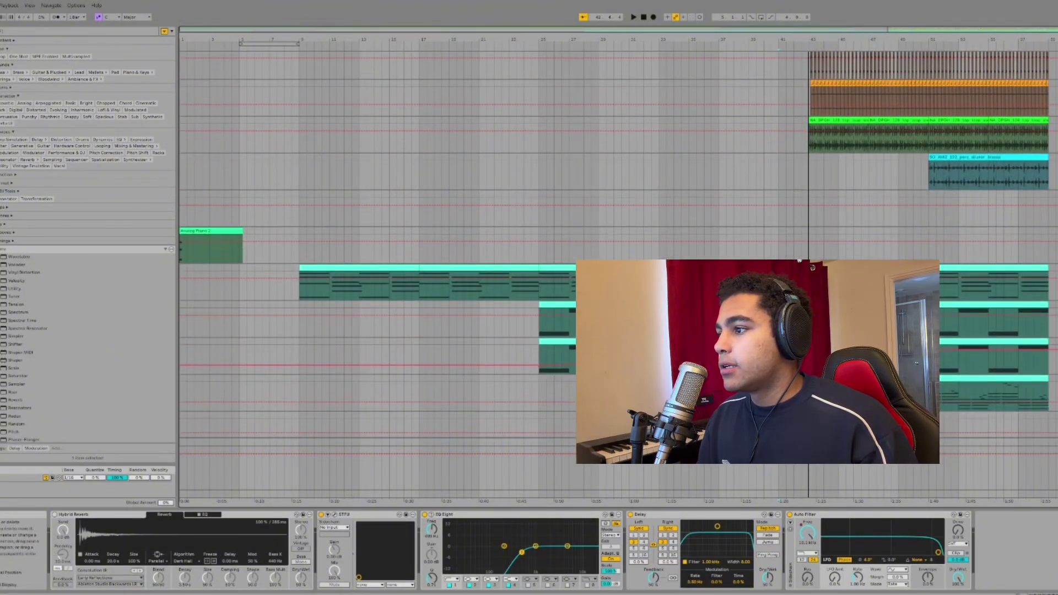
pyautogui.click(782, 360)
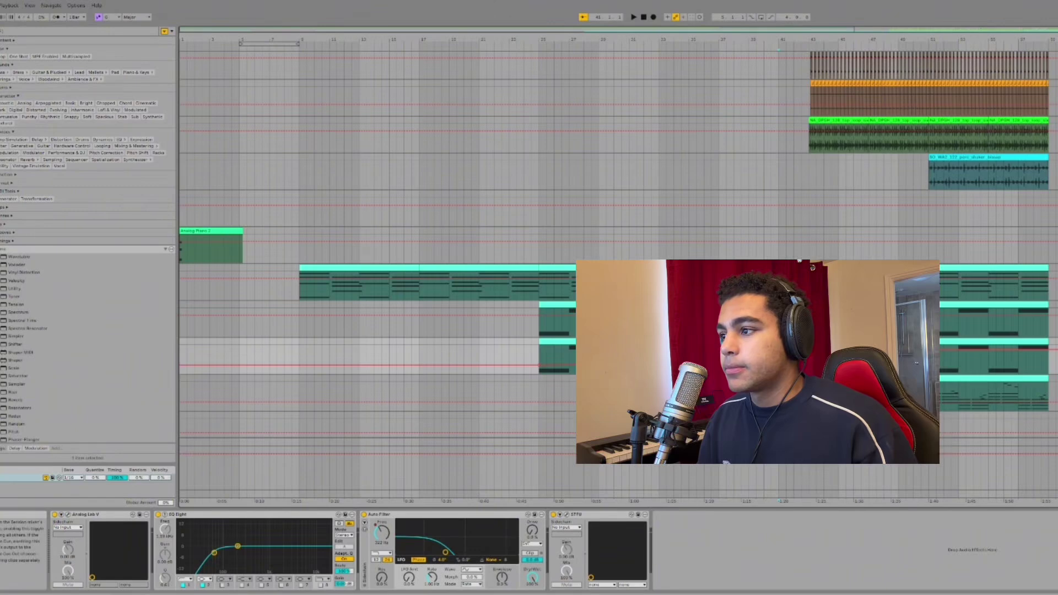
pyautogui.press('space')
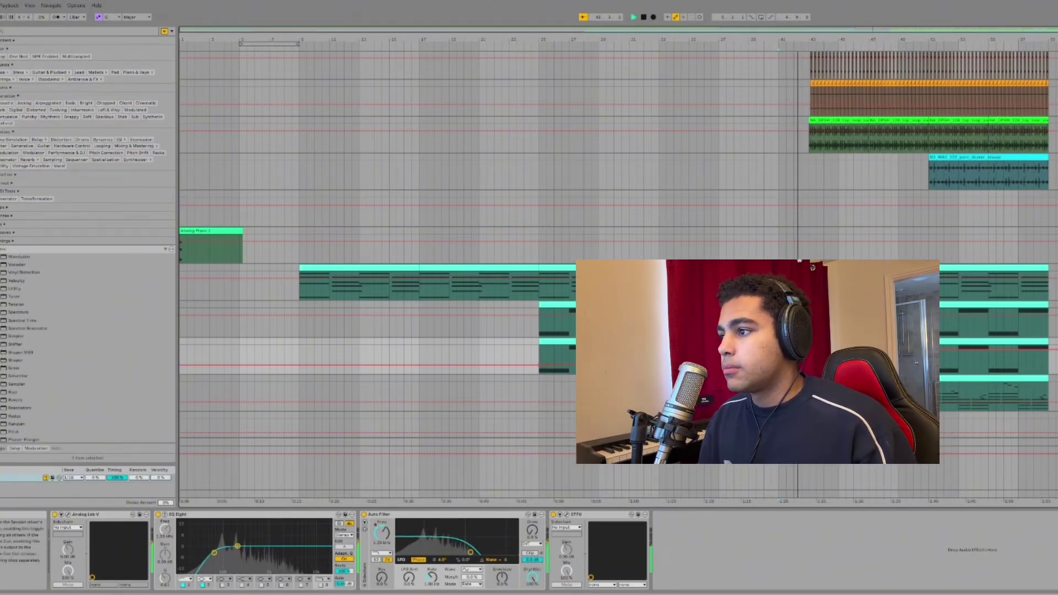
pyautogui.press('space')
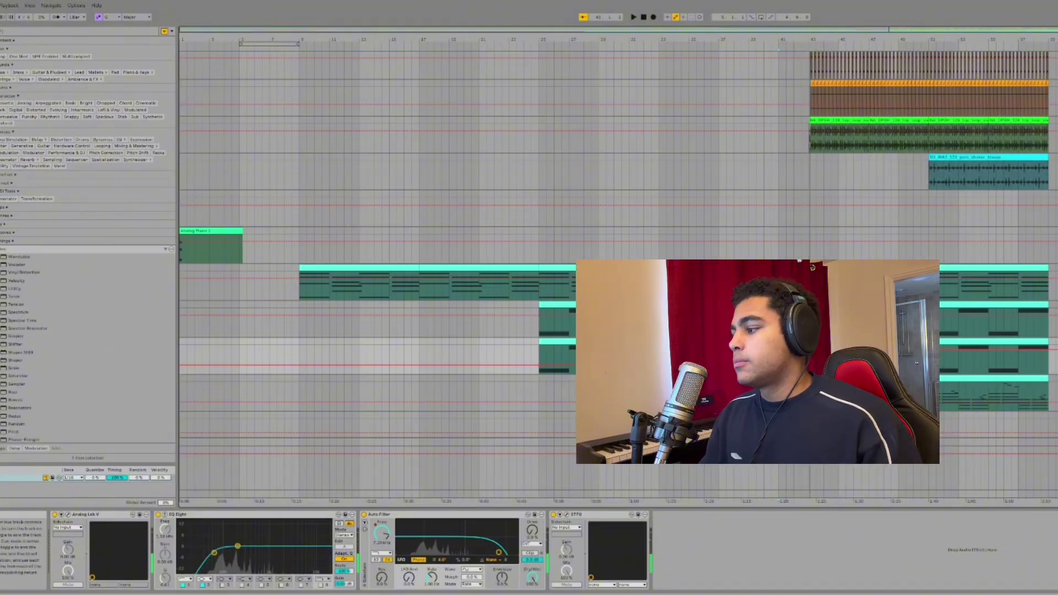
# - Review the whole arrangement from the vocal tracks down to the drums and synths, examining the clip layout and automation
pyautogui.scroll(2, 619, 233)
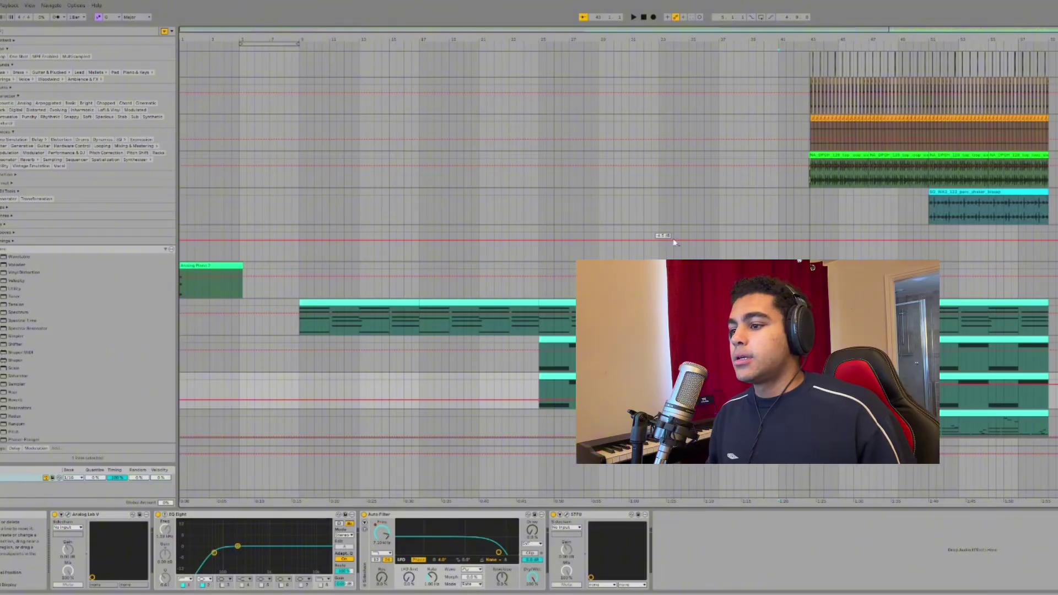
pyautogui.scroll(2, 904, 110)
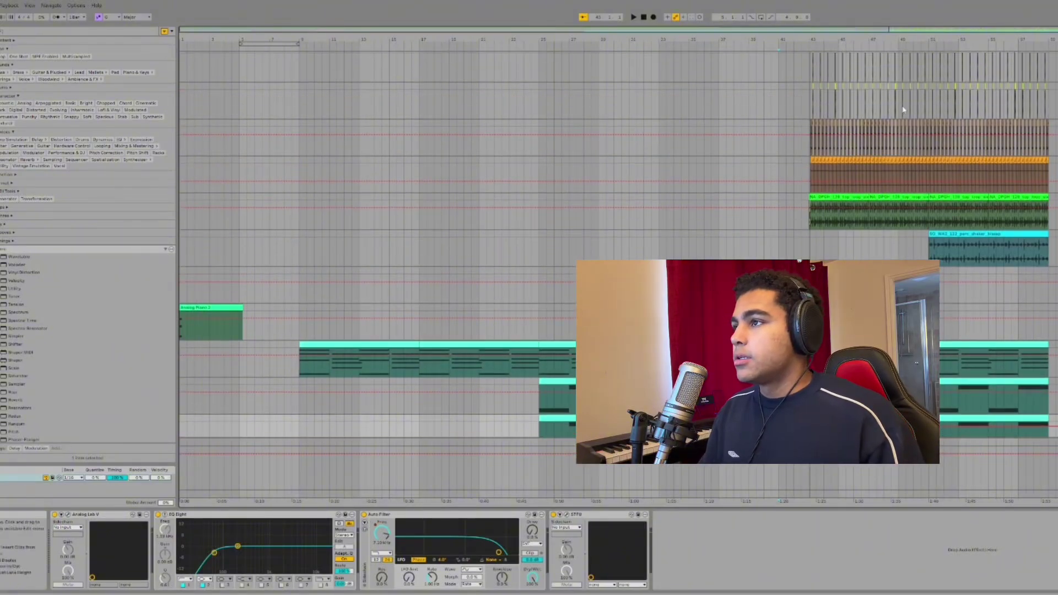
pyautogui.scroll(8, 904, 110)
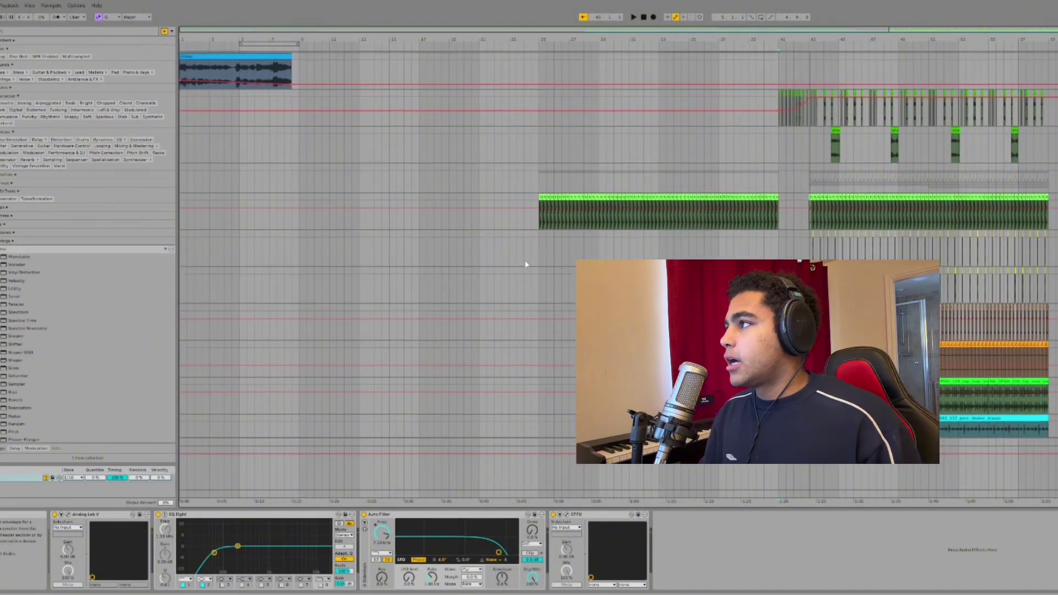
pyautogui.scroll(3, 541, 262)
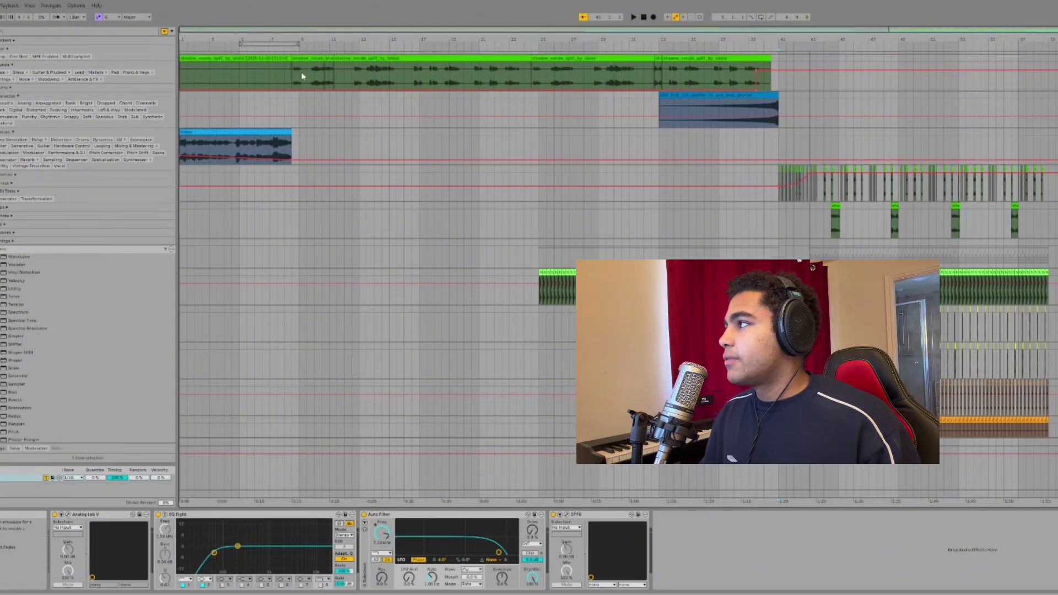
pyautogui.scroll(-10, 458, 107)
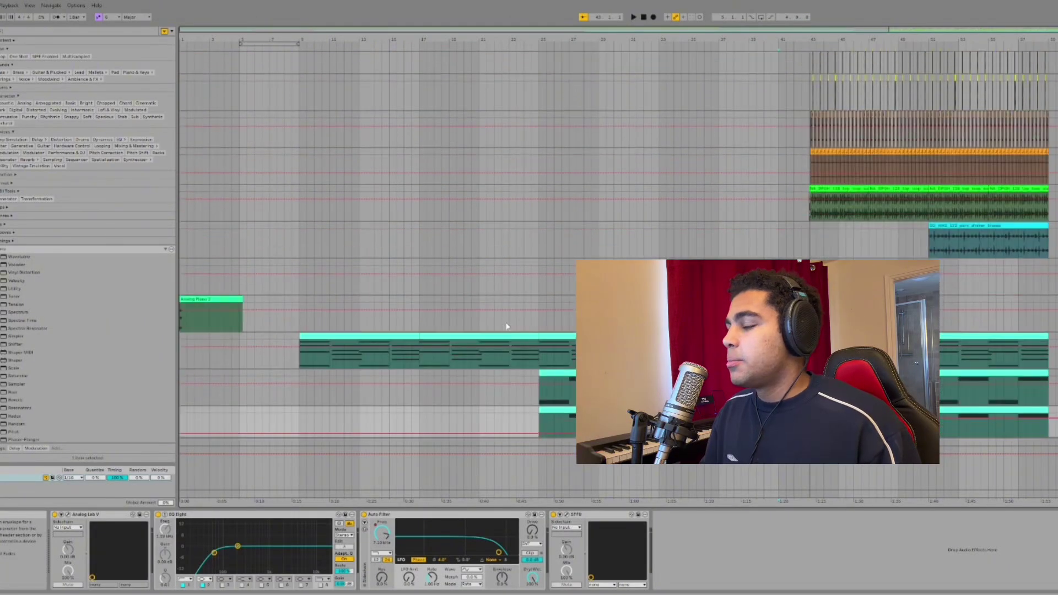
pyautogui.scroll(-2, 618, 251)
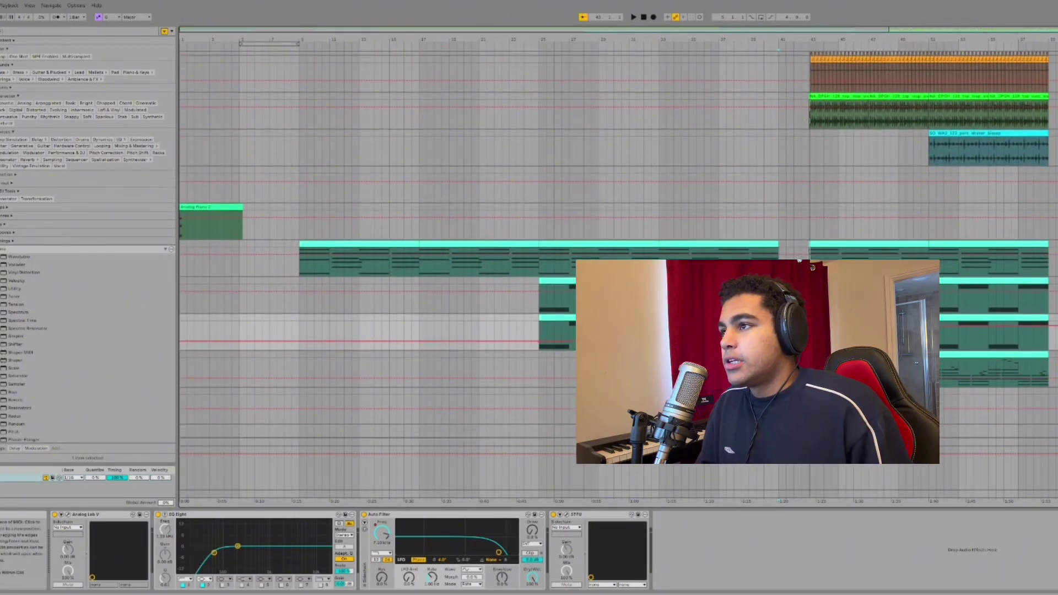
pyautogui.scroll(2, 799, 261)
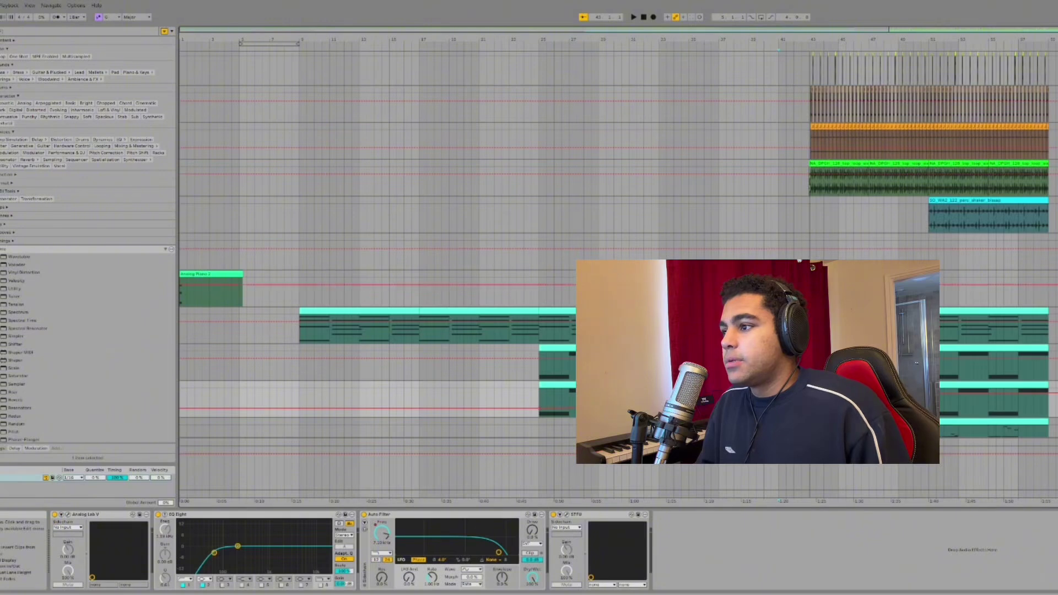
pyautogui.scroll(-3, 617, 248)
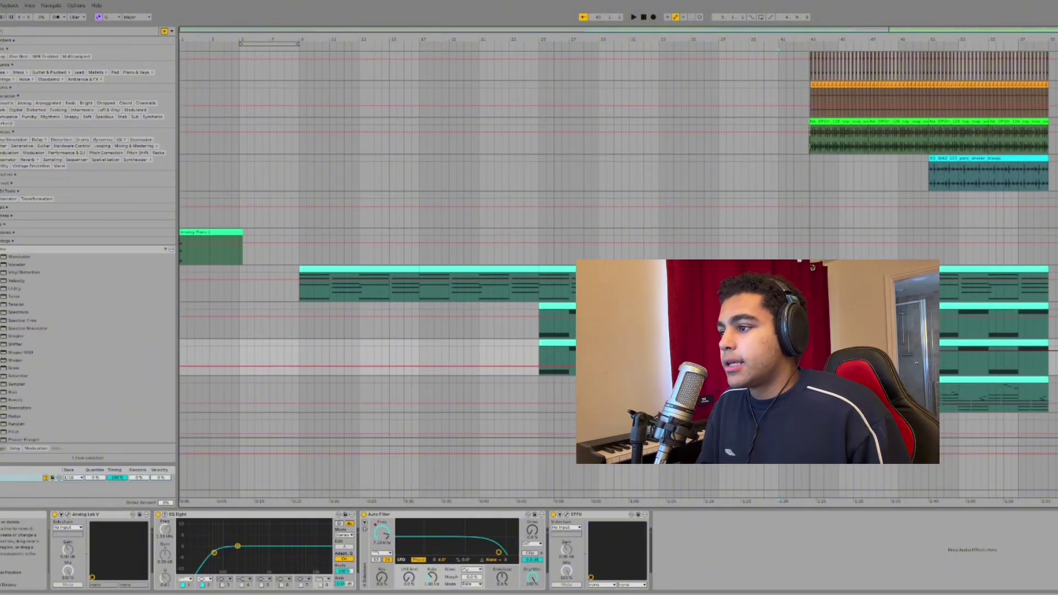
pyautogui.scroll(10, 965, 298)
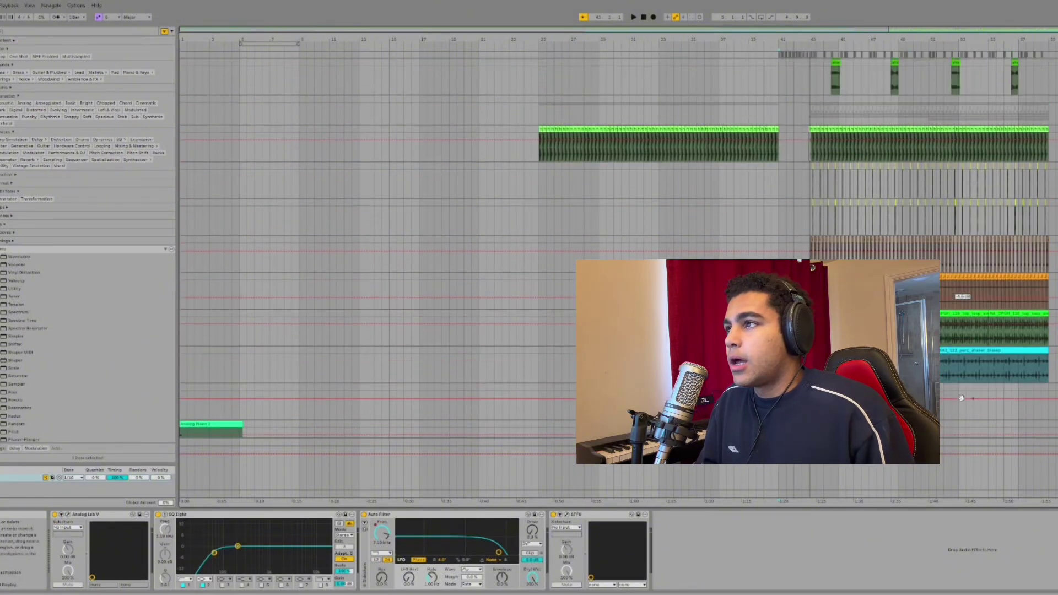
pyautogui.scroll(5, 882, 227)
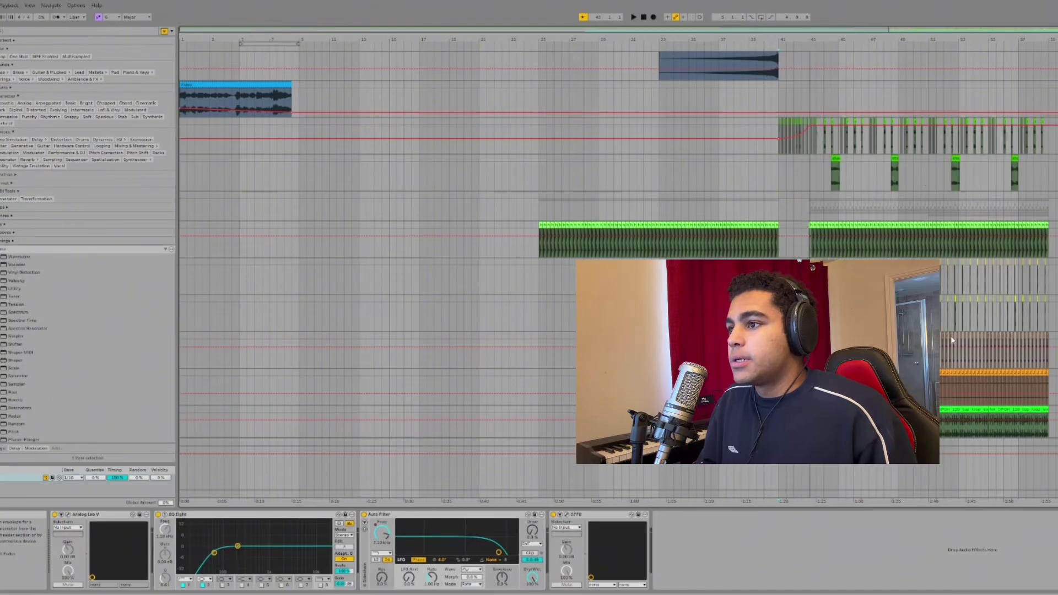
pyautogui.scroll(-7, 952, 340)
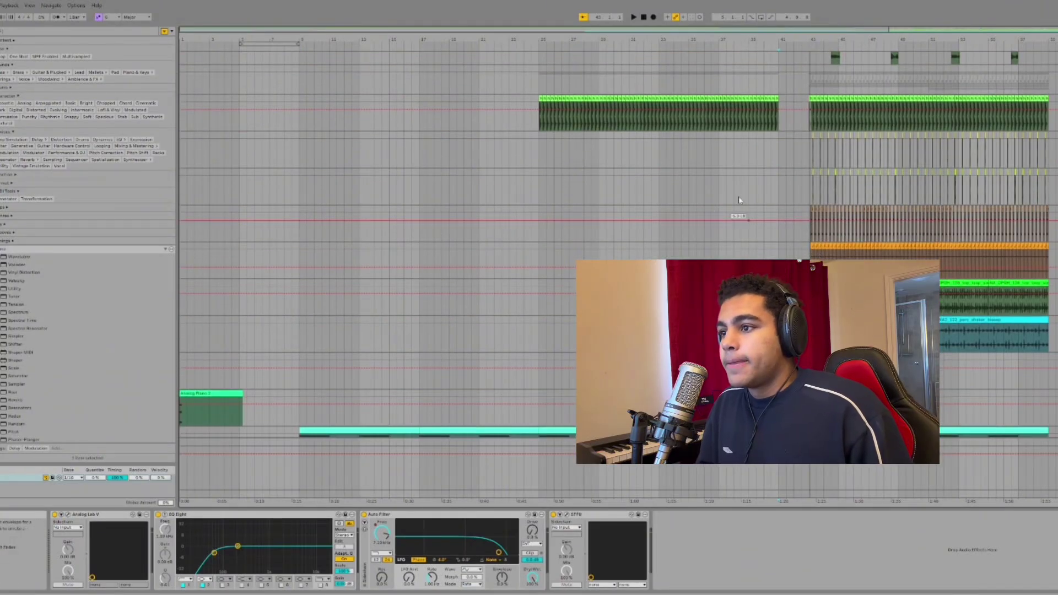
pyautogui.scroll(7, 740, 200)
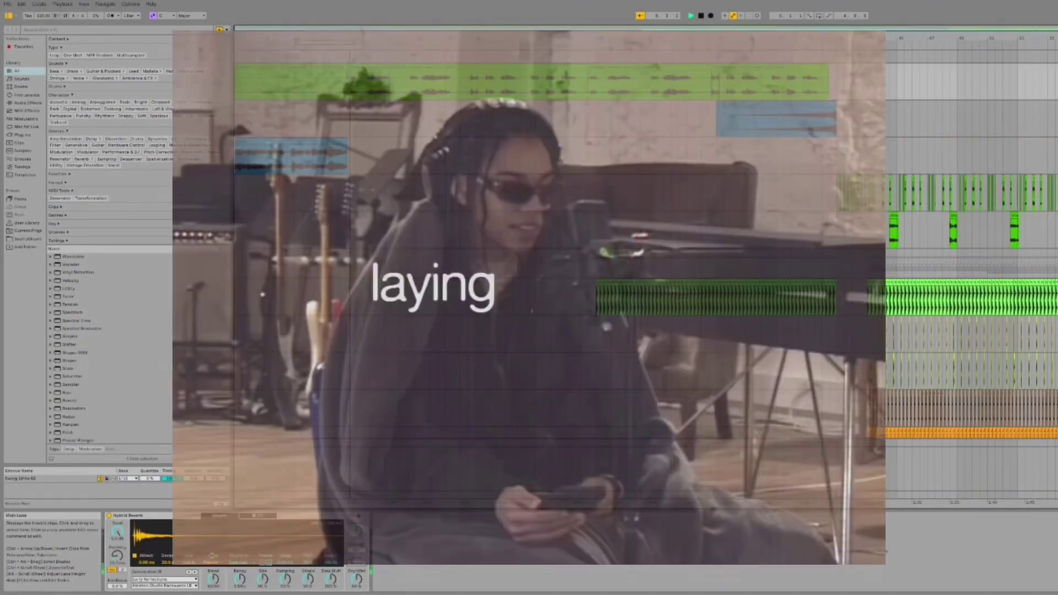
# - Follow the full mix's playback through the opening vocal section, looking over the vocal, drum and synth tracks
pyautogui.scroll(-2, 540, 311)
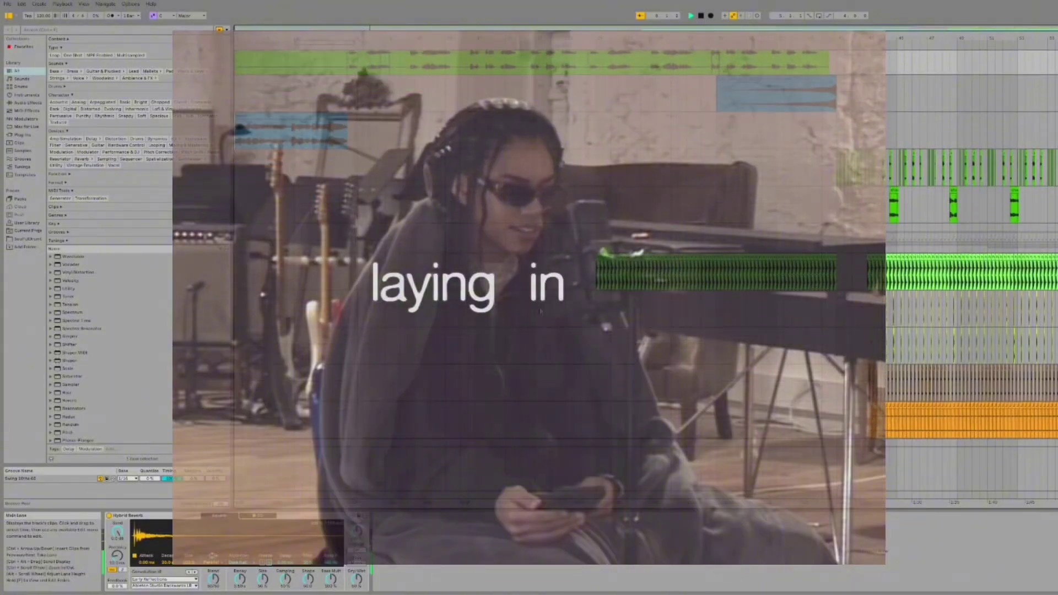
pyautogui.scroll(-9, 540, 311)
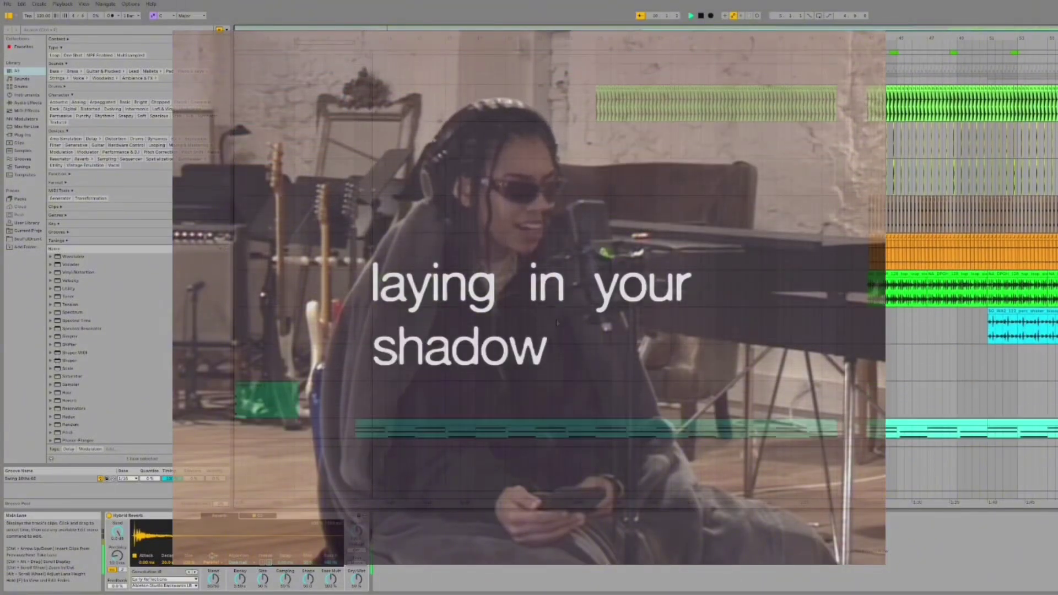
pyautogui.scroll(-4, 556, 322)
pyautogui.scroll(5, 557, 323)
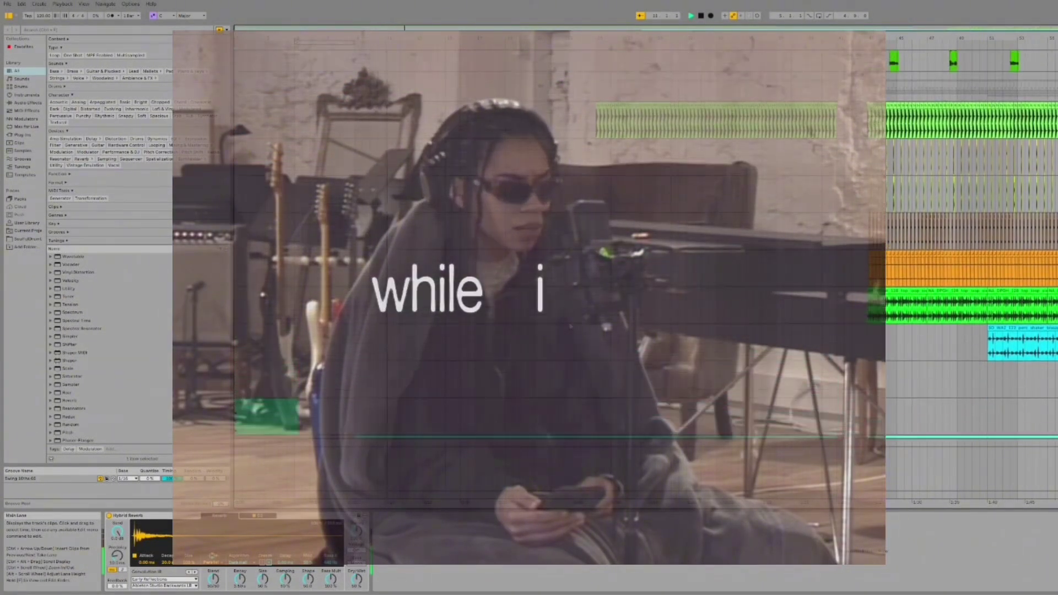
pyautogui.scroll(5, 556, 323)
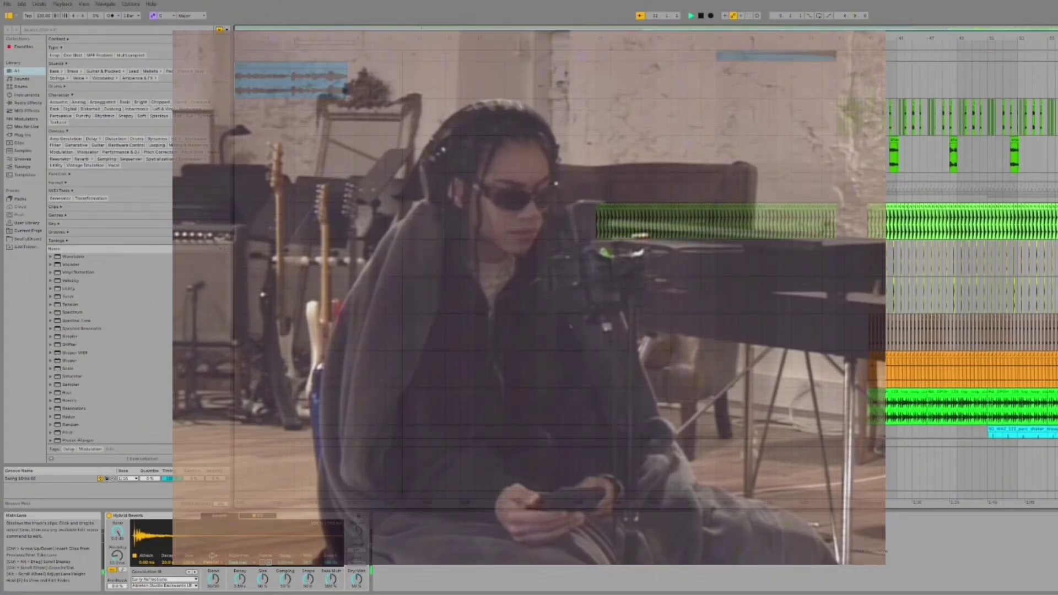
pyautogui.scroll(3, 557, 323)
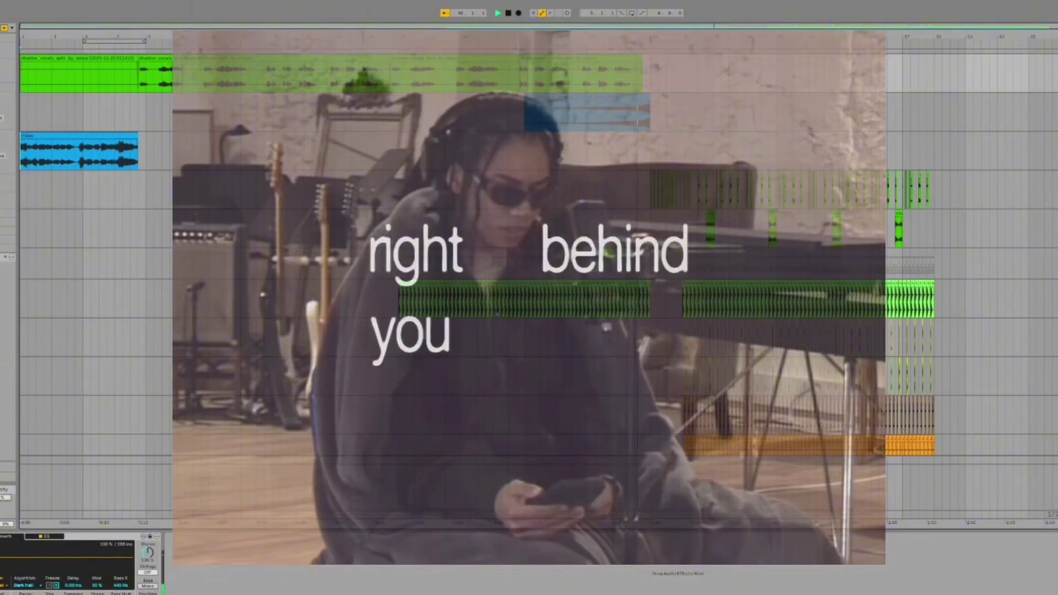
# - Follow playback from bar 41 into the drop, inspecting the drum, synth and vocal chop clips closely from bar 43
pyautogui.scroll(-8, 710, 360)
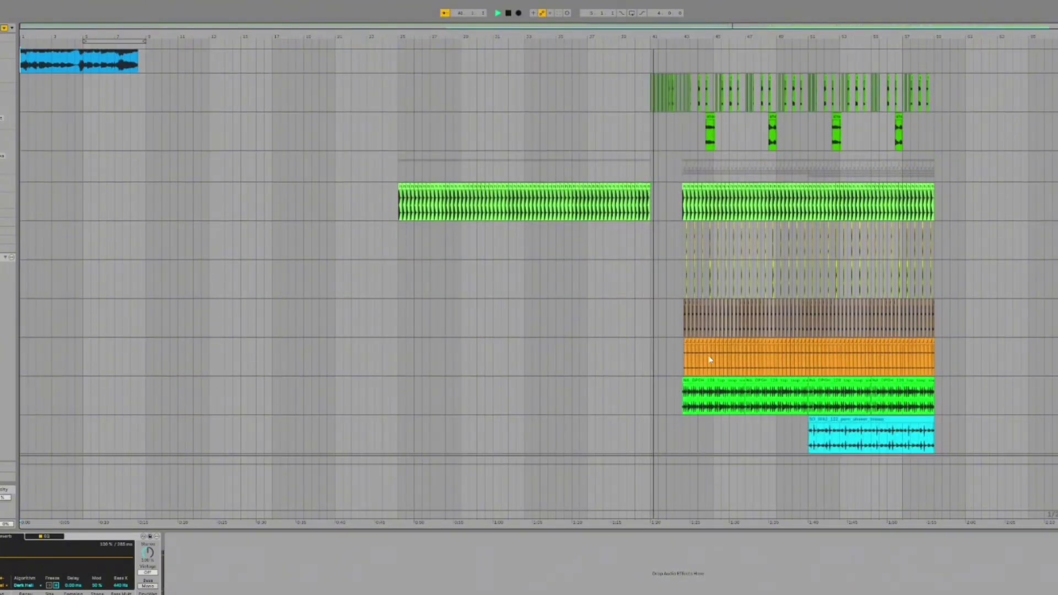
pyautogui.scroll(-3, 710, 359)
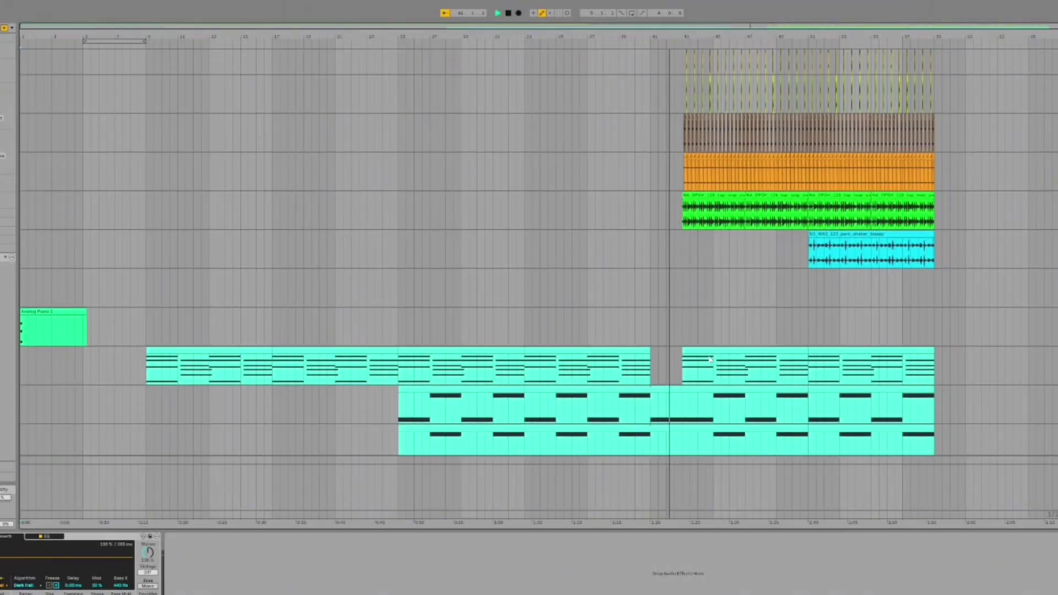
pyautogui.scroll(6, 709, 360)
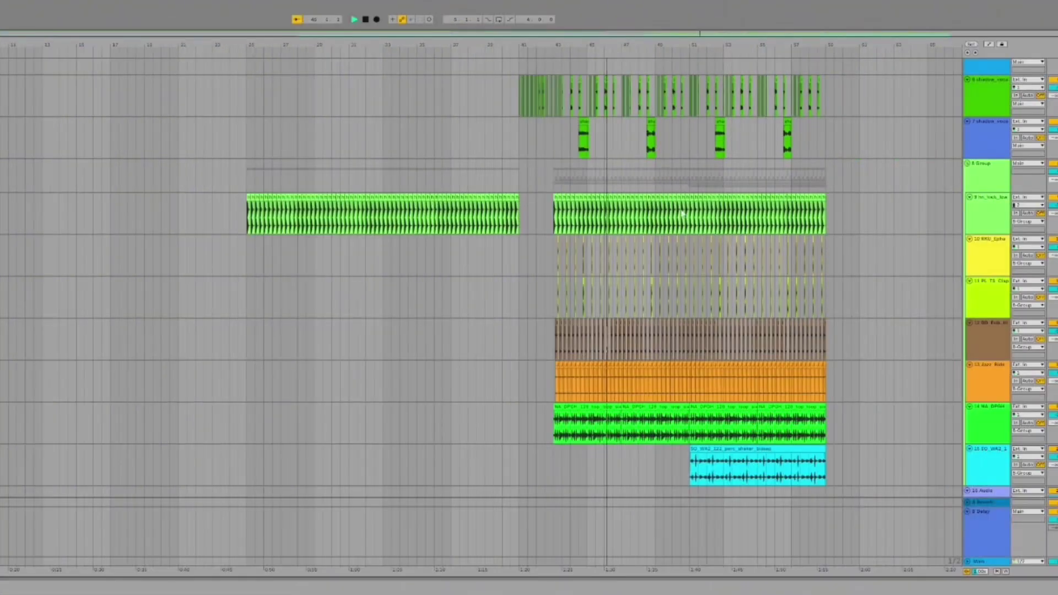
pyautogui.scroll(5, 811, 202)
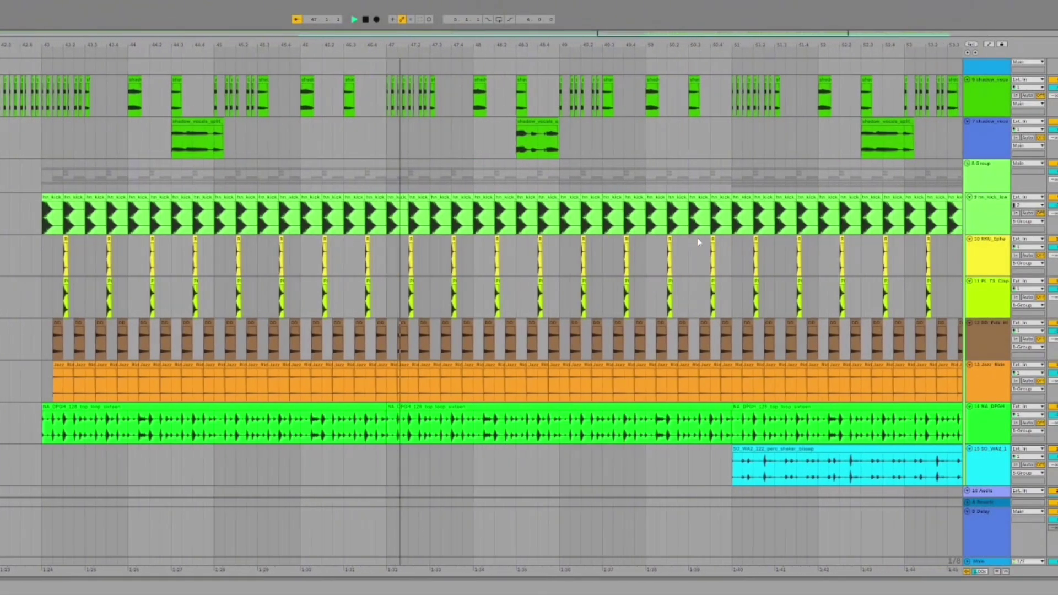